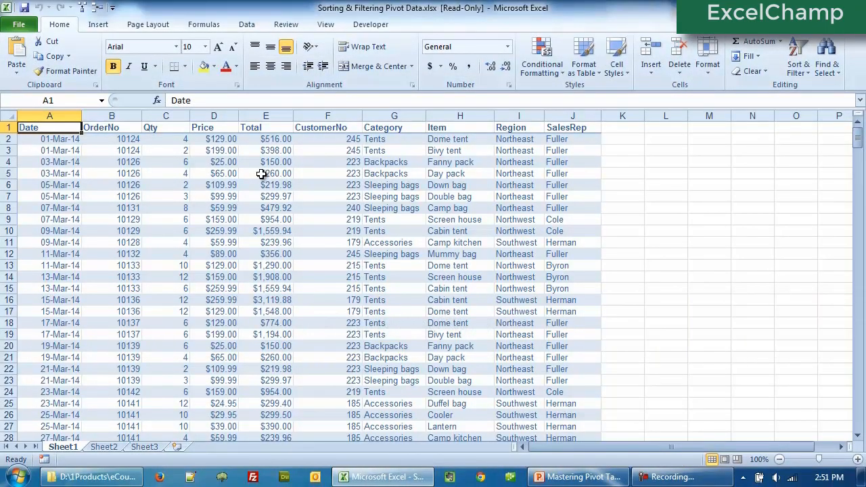
- Switch to Sheet3 and scroll across the pivot table's date columns to review its layout
click(261, 174)
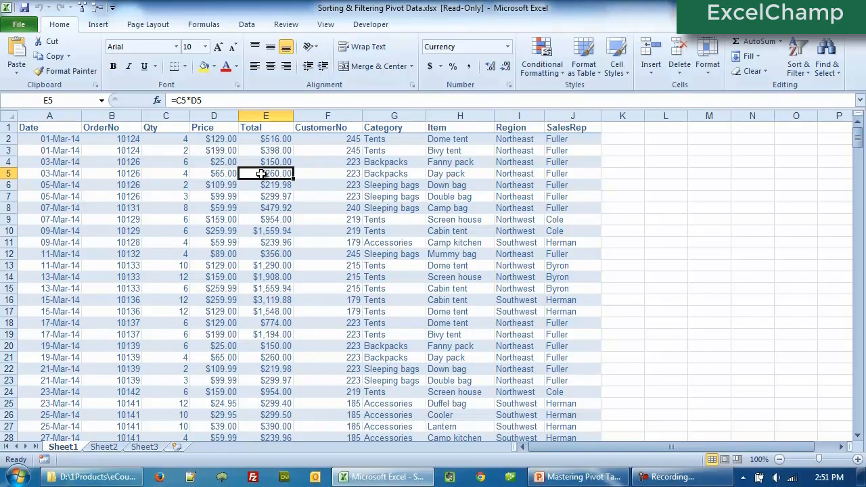
click(146, 450)
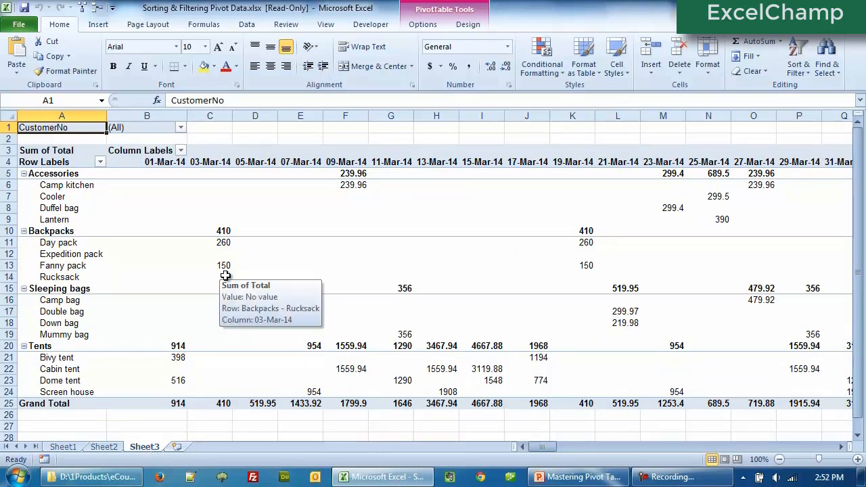
click(225, 276)
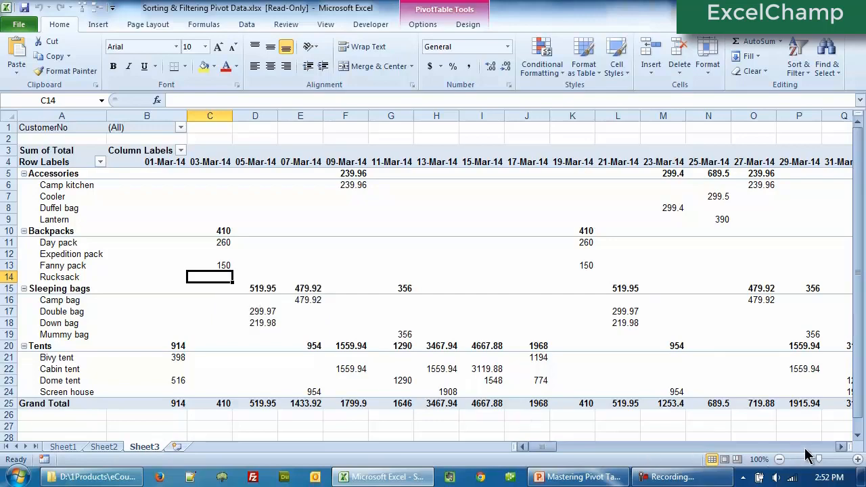
click(840, 452)
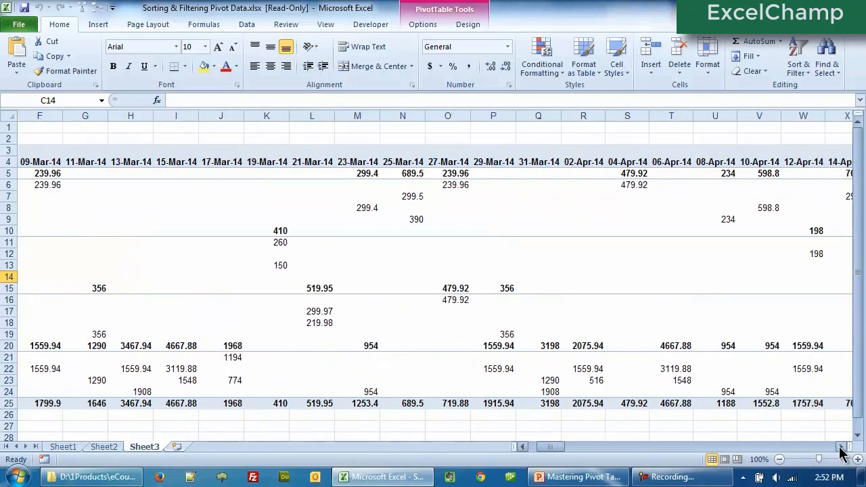
drag(840, 452, 840, 452)
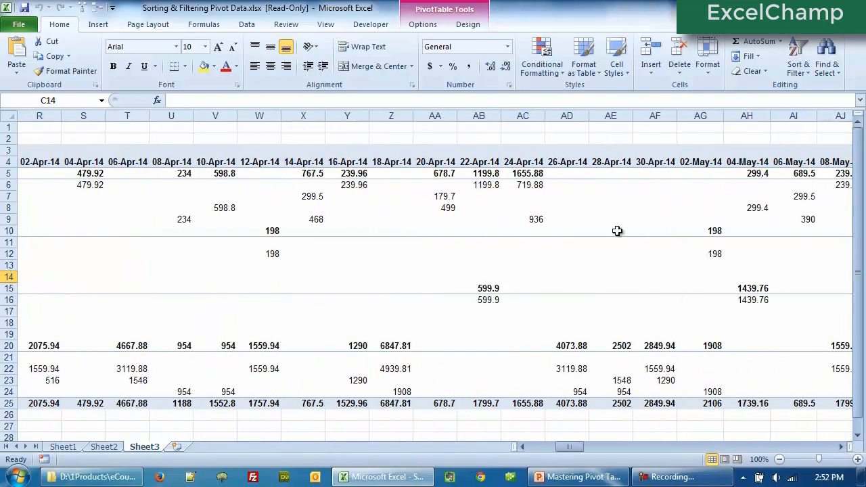
drag(574, 449, 546, 454)
mouse_move(499, 292)
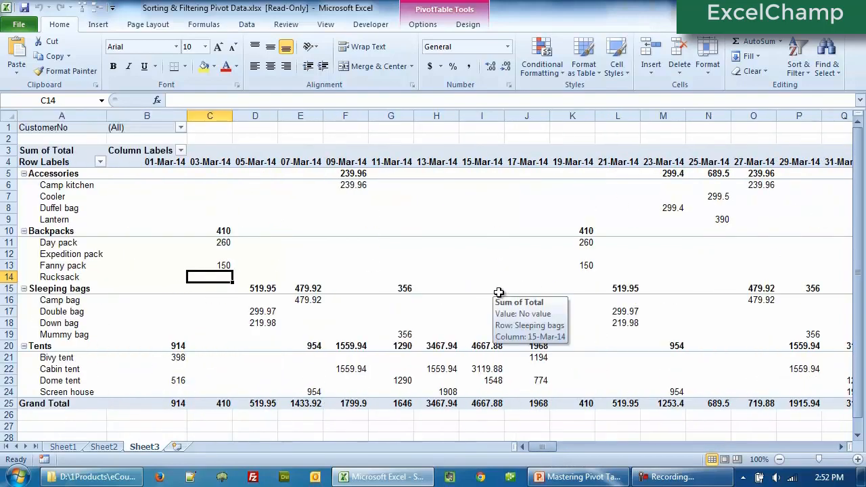
- Show the PivotTable Field List for the pivot table
click(411, 27)
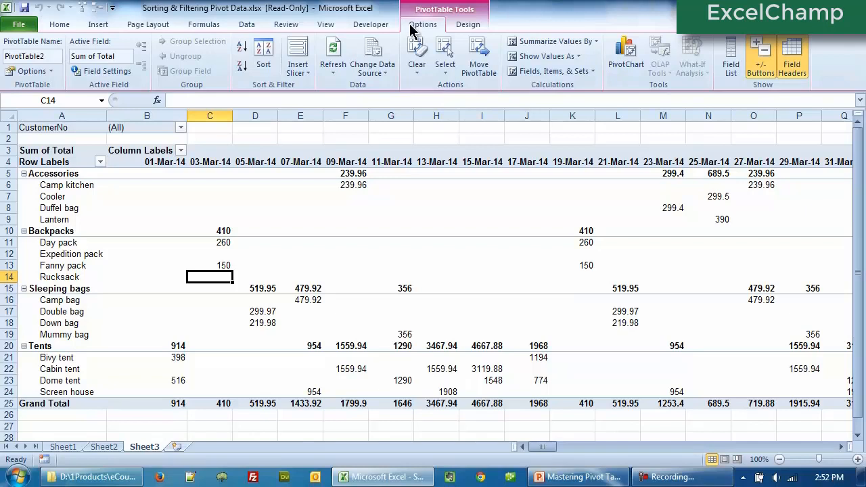
click(731, 68)
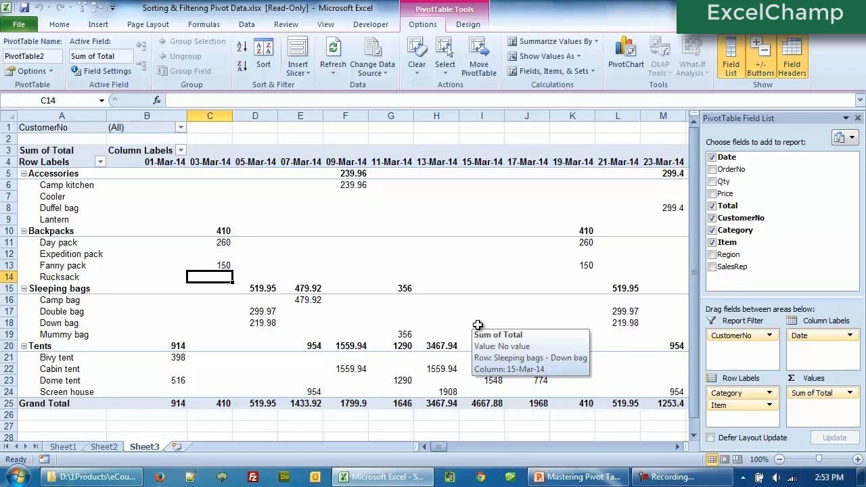
- Filter the pivot table's Category row labels to show only Accessories and Sleeping bags
click(48, 164)
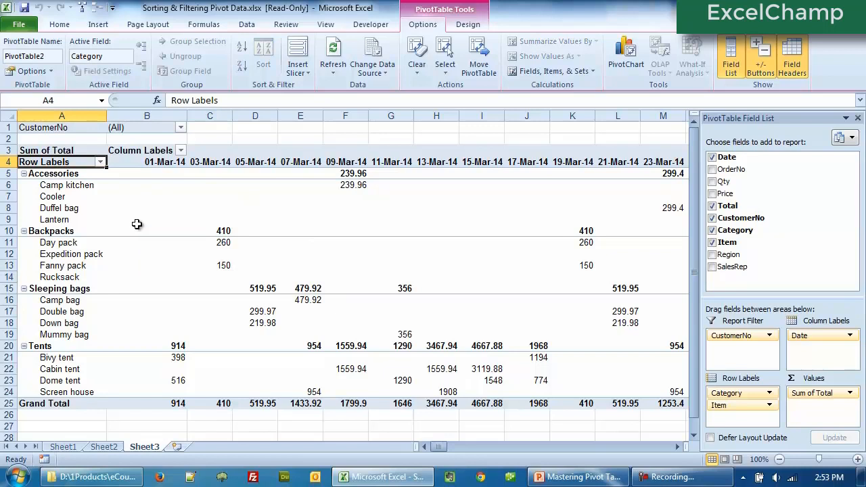
click(101, 163)
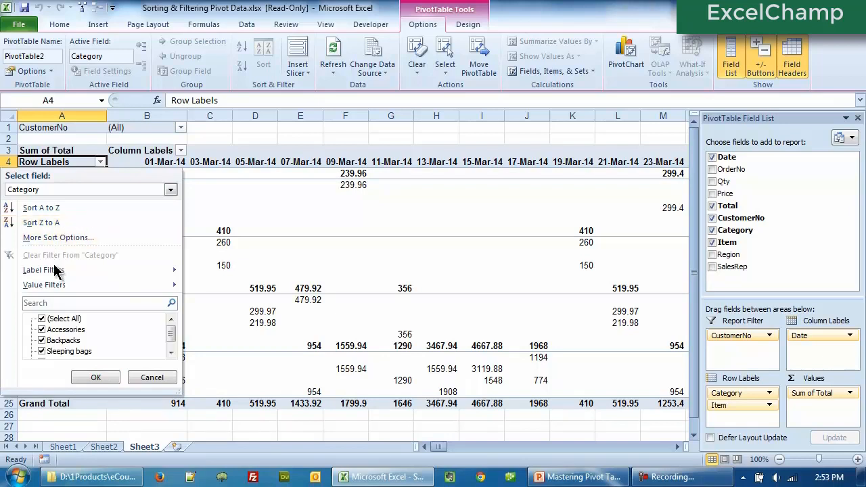
click(41, 318)
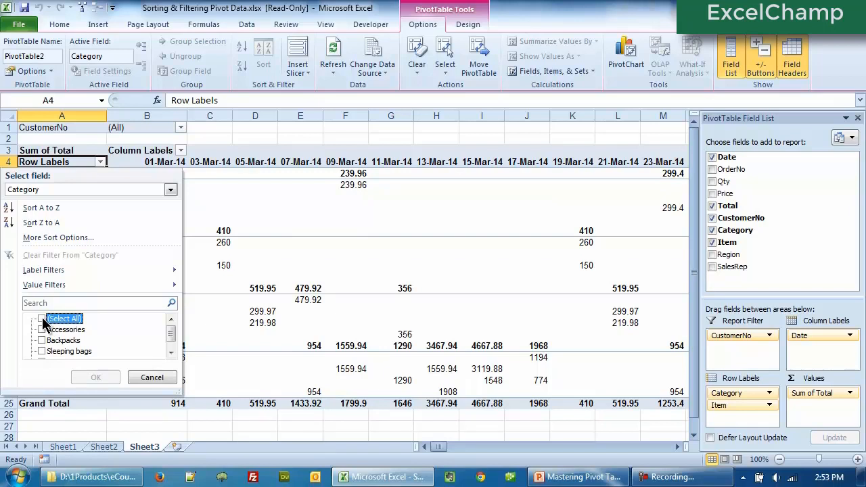
click(42, 318)
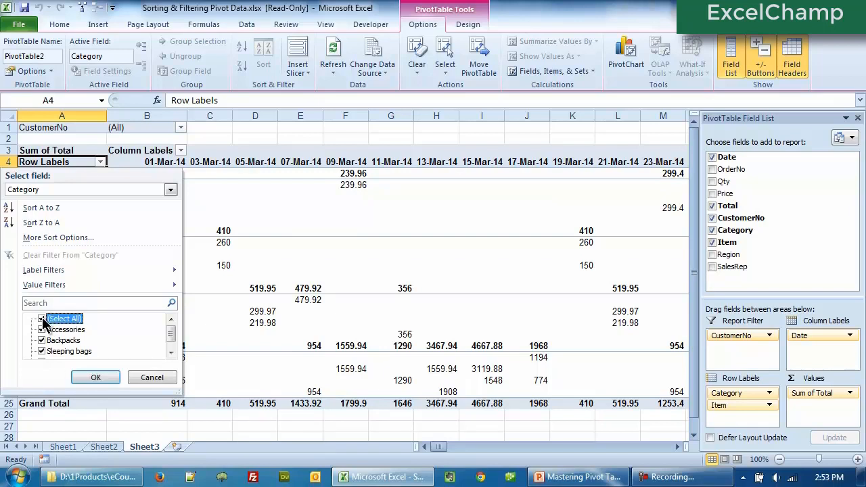
click(42, 318)
click(41, 330)
click(41, 352)
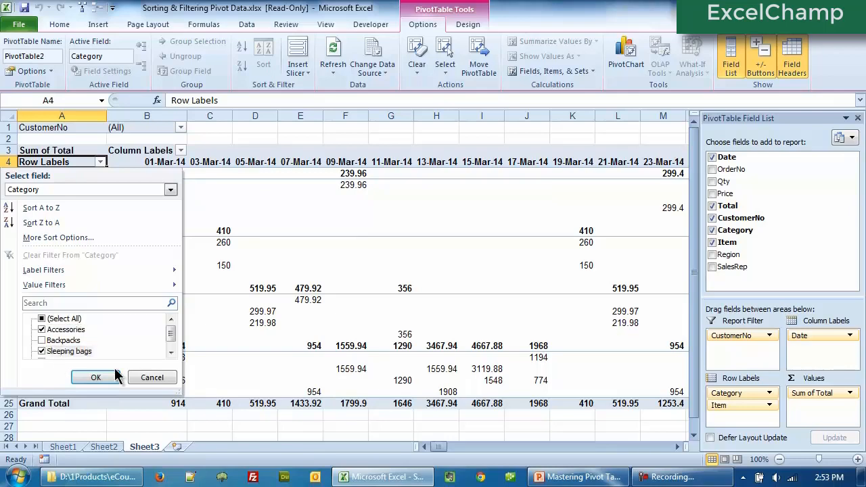
click(107, 377)
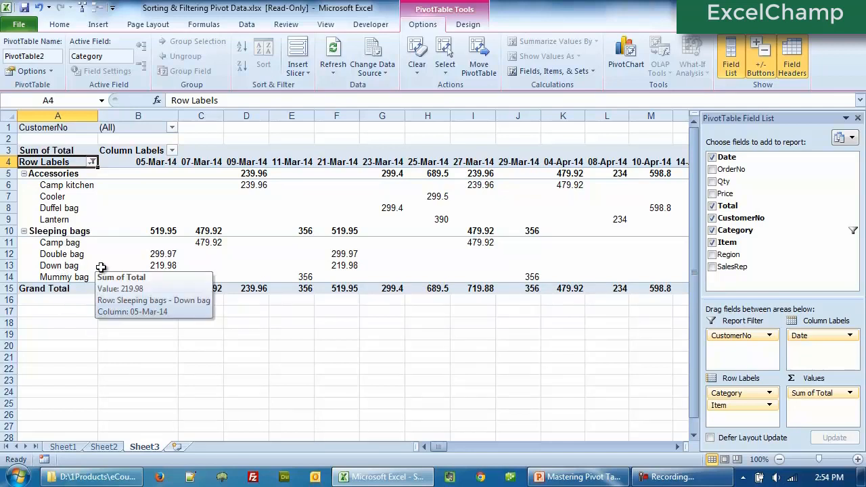
- Clear the filter from the Category field after scrolling through the filtered date columns
click(677, 447)
click(677, 446)
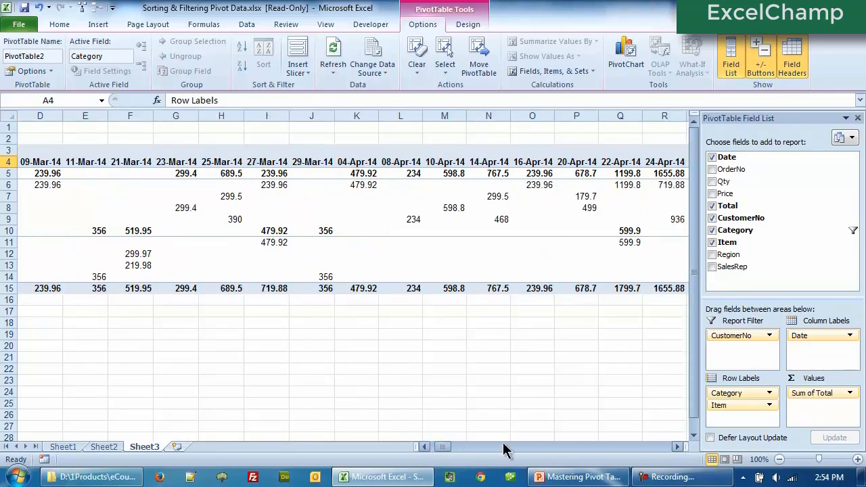
drag(446, 447, 430, 447)
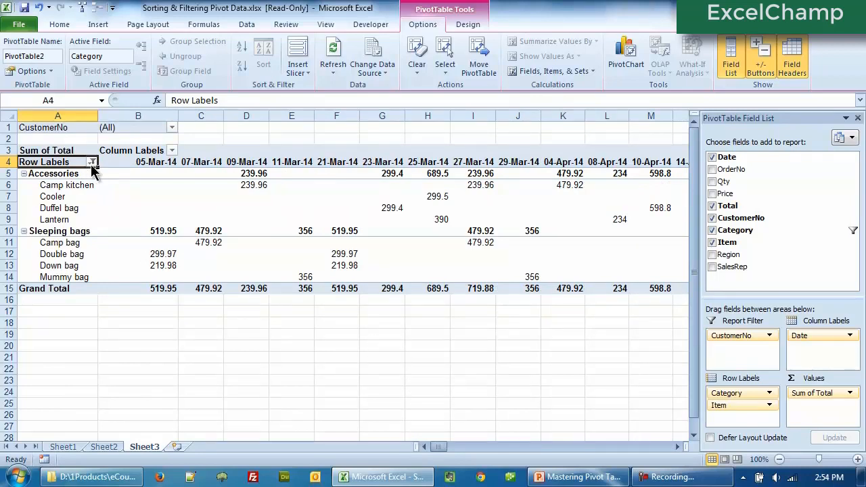
click(92, 163)
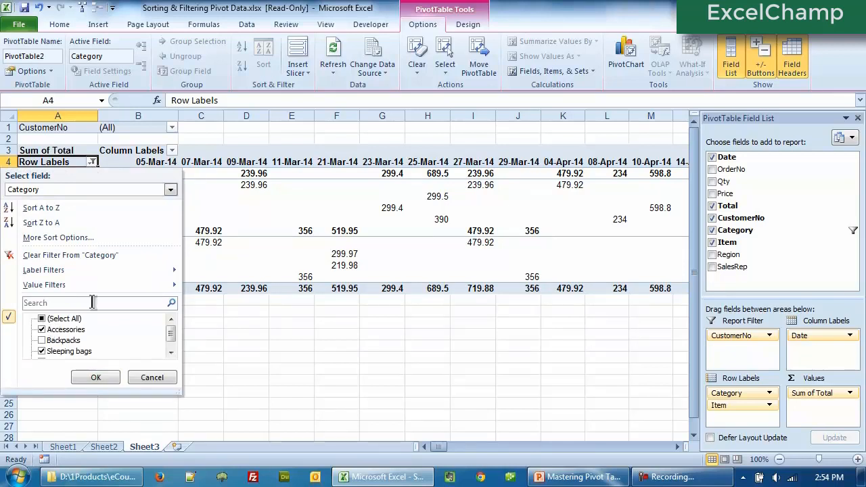
click(49, 260)
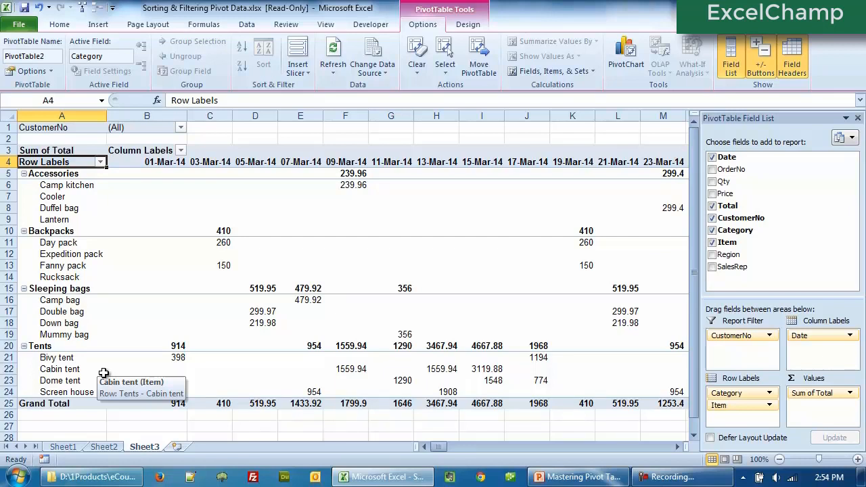
- Filter the Category row labels again to keep only Accessories and Sleeping bags
click(100, 163)
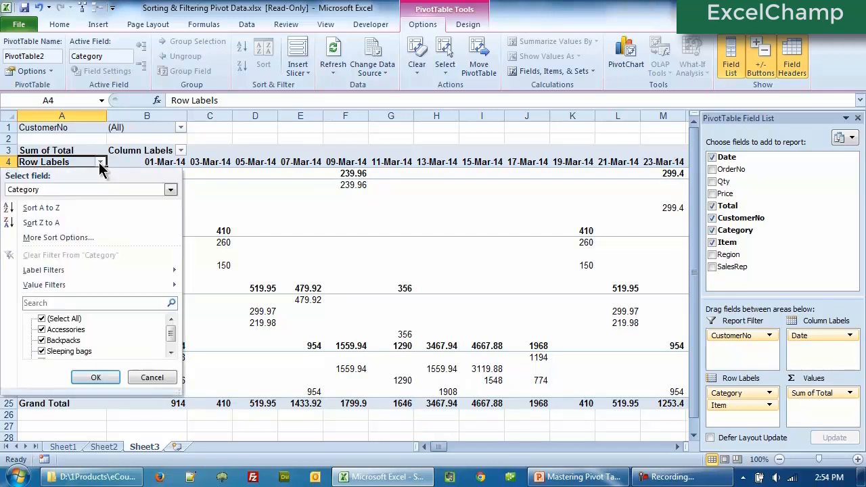
click(42, 319)
click(42, 330)
click(42, 351)
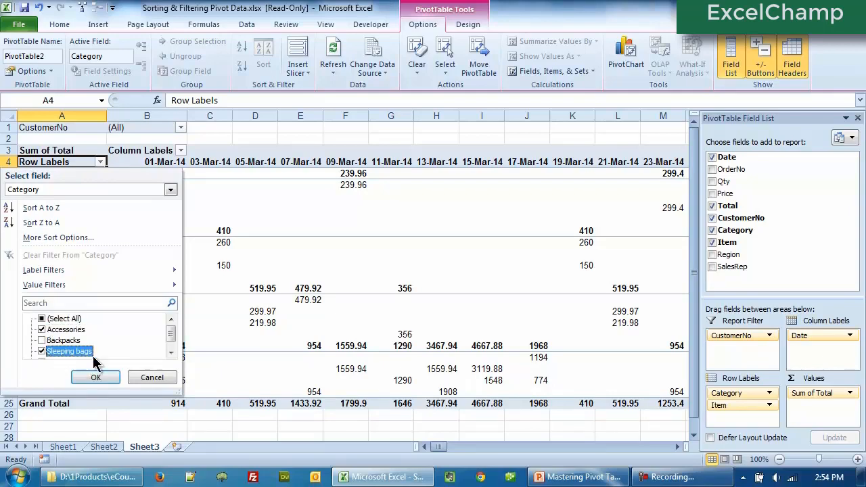
click(96, 377)
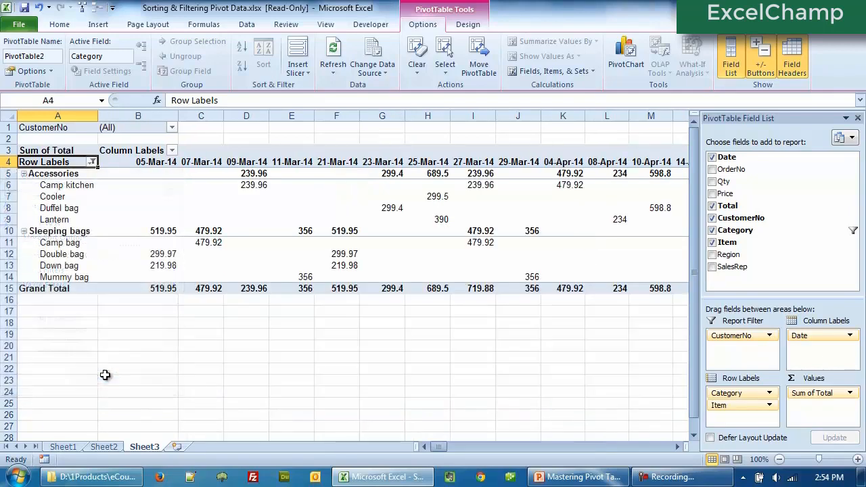
- Remove the Category filter so all categories are shown
click(92, 162)
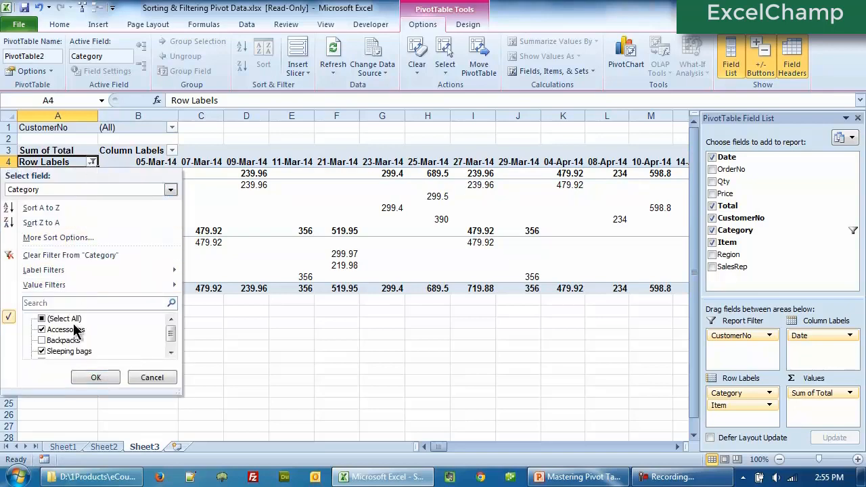
click(68, 255)
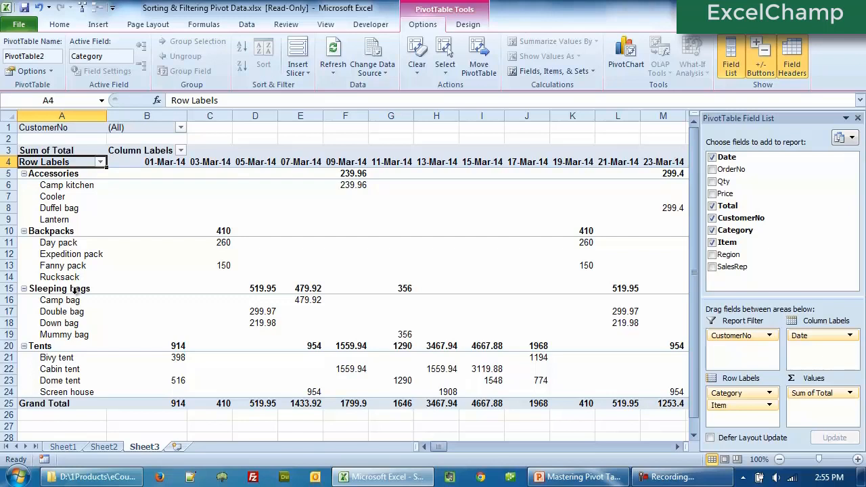
- Filter the Item row labels to show only Camp bag and Double bag
click(69, 258)
click(71, 323)
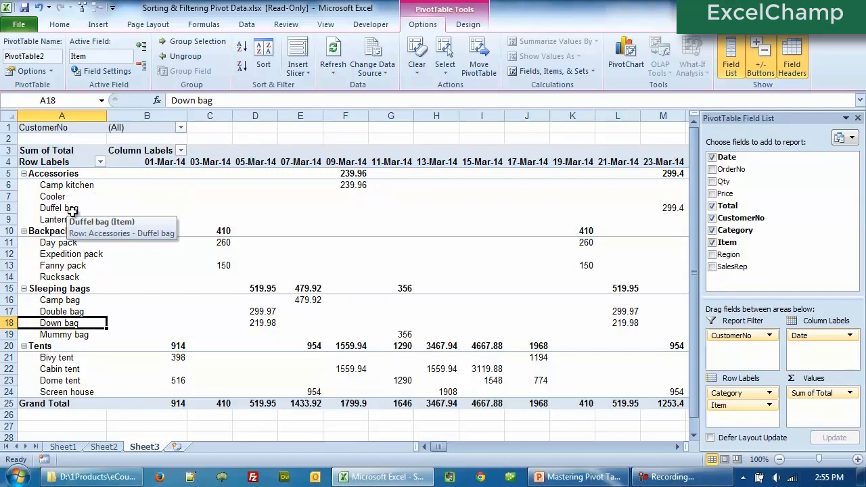
click(100, 163)
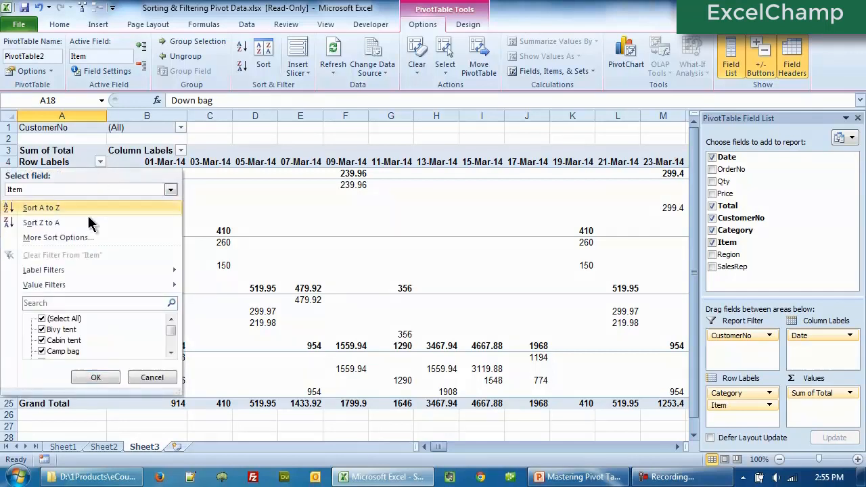
click(171, 353)
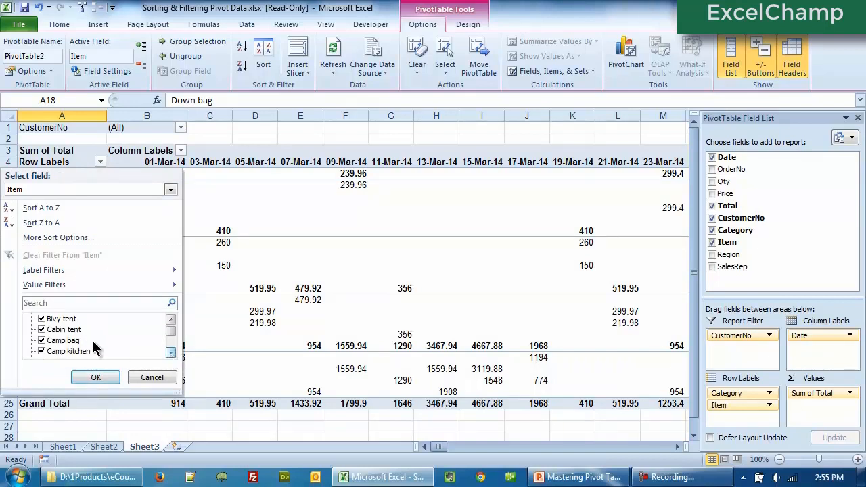
click(171, 321)
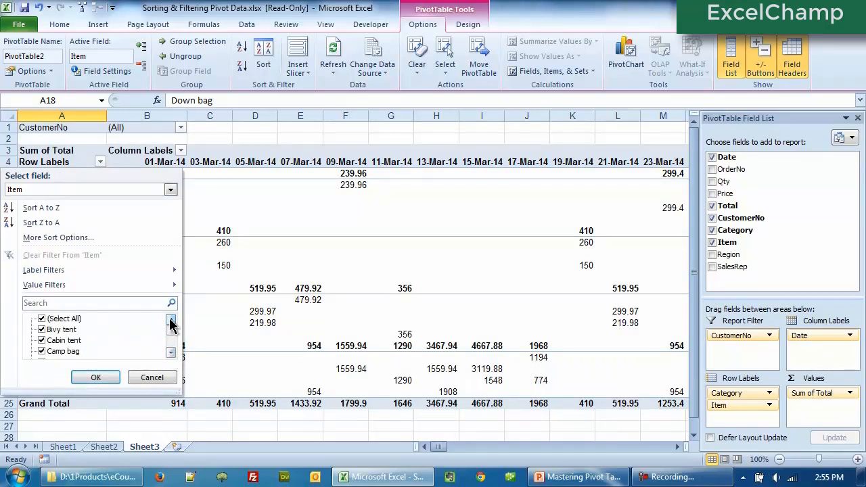
click(42, 319)
click(171, 352)
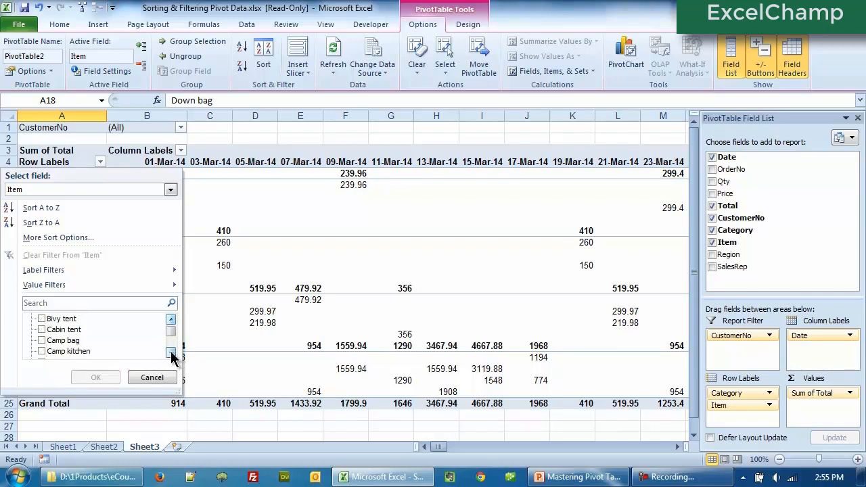
click(172, 353)
click(41, 330)
scroll(42, 354, down, 1)
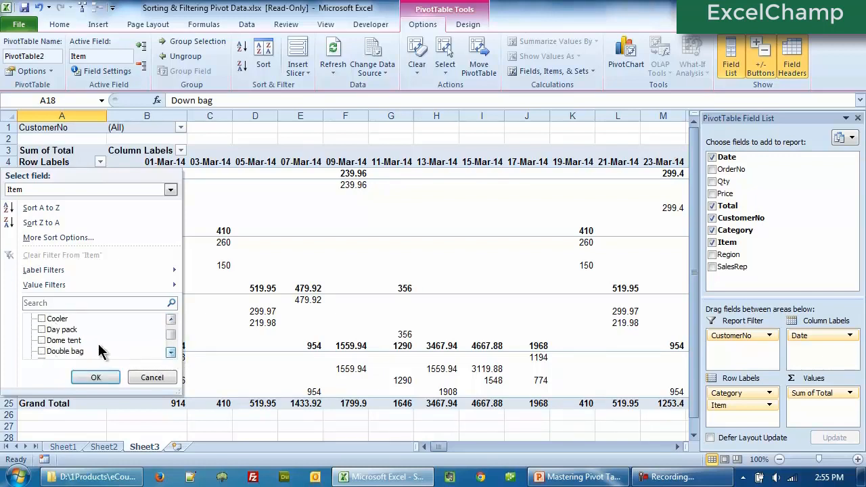
click(42, 352)
click(82, 377)
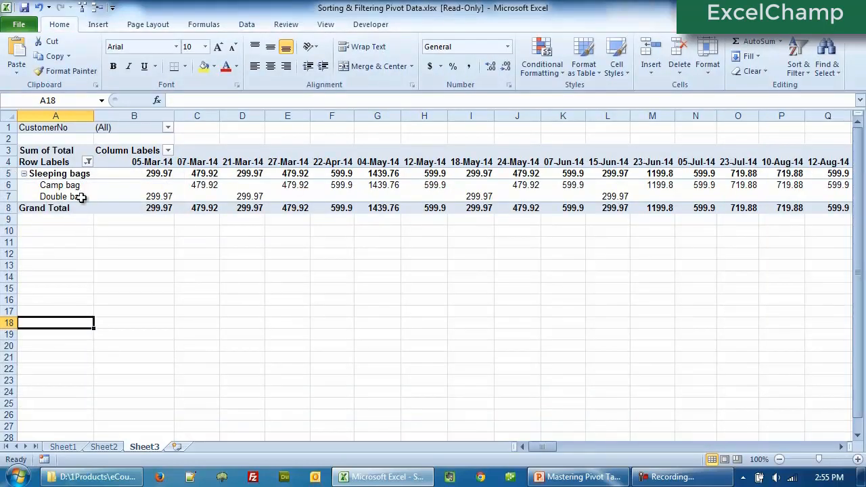
click(88, 161)
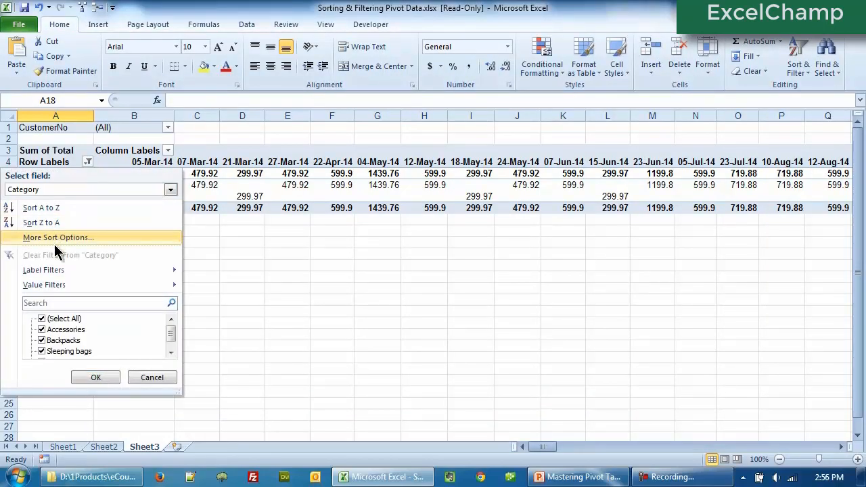
mouse_move(30, 285)
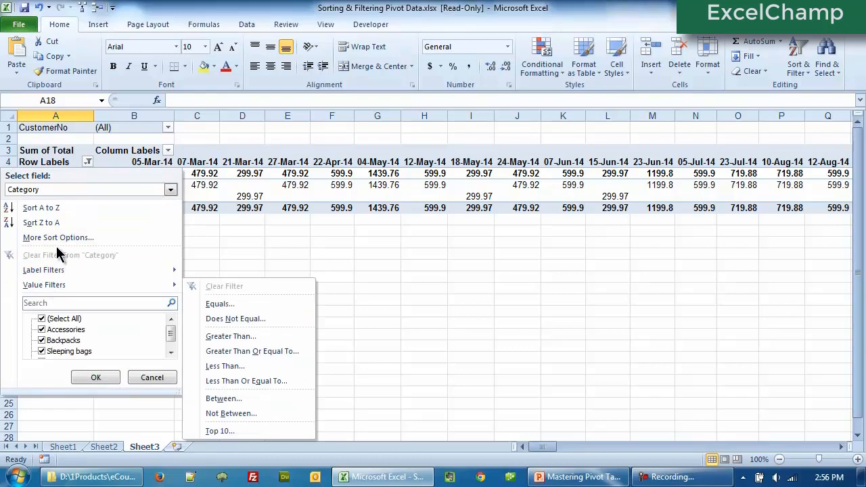
click(142, 379)
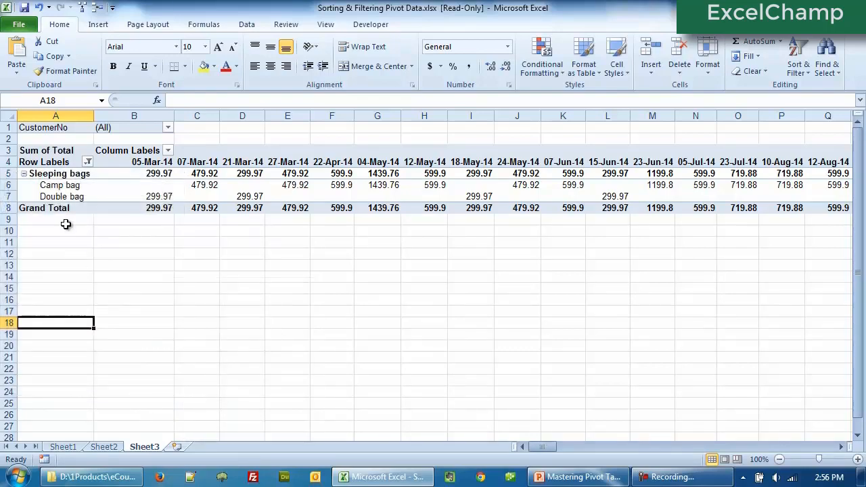
- Clear the filter from the Item field
click(65, 187)
click(88, 163)
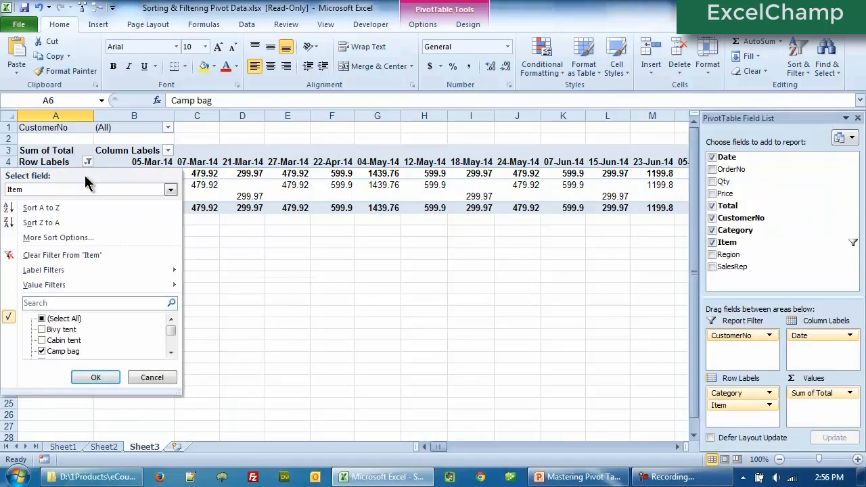
click(76, 255)
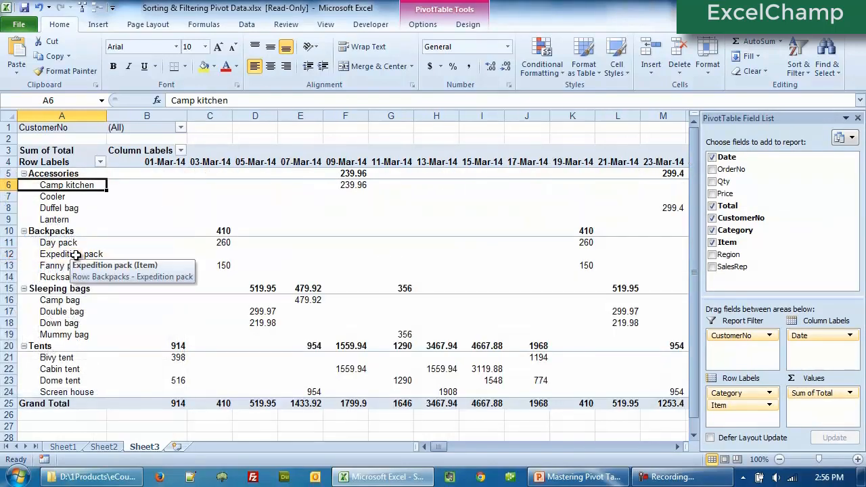
- Filter the Item row labels to show only items whose label contains "bag"
click(77, 211)
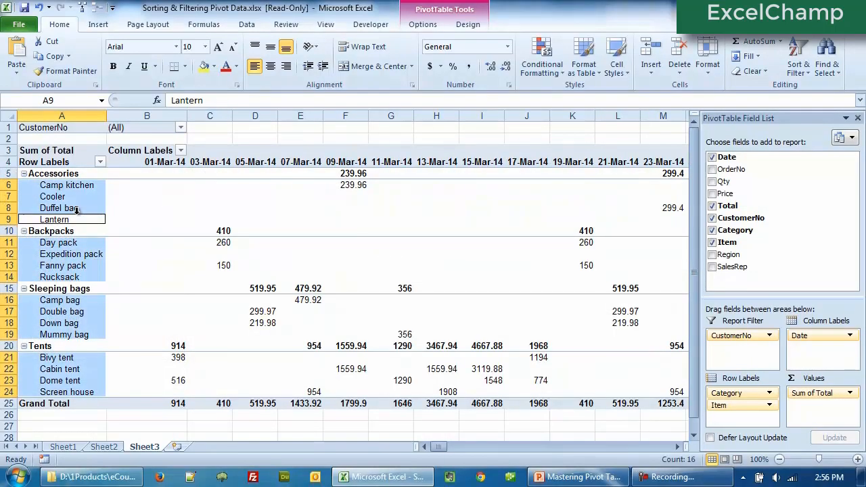
click(100, 162)
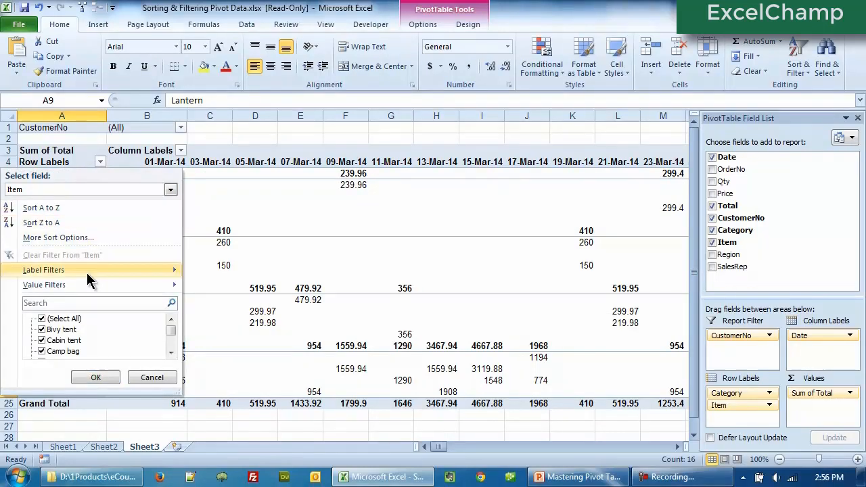
mouse_move(87, 272)
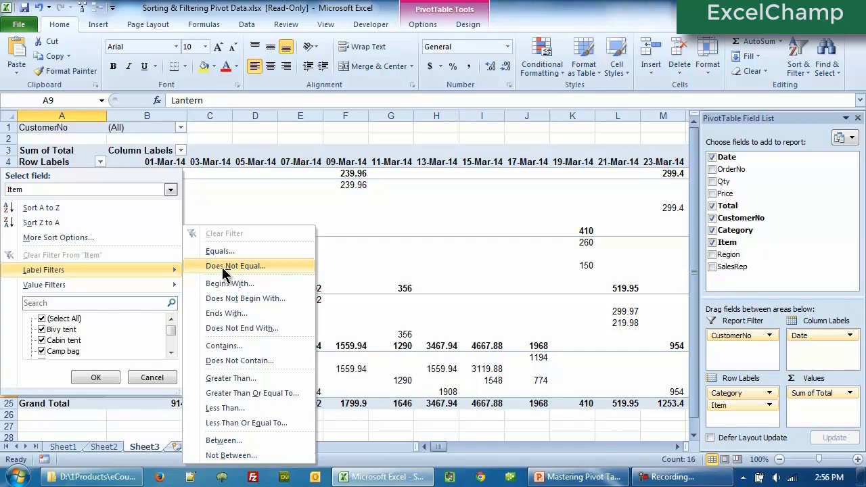
click(221, 348)
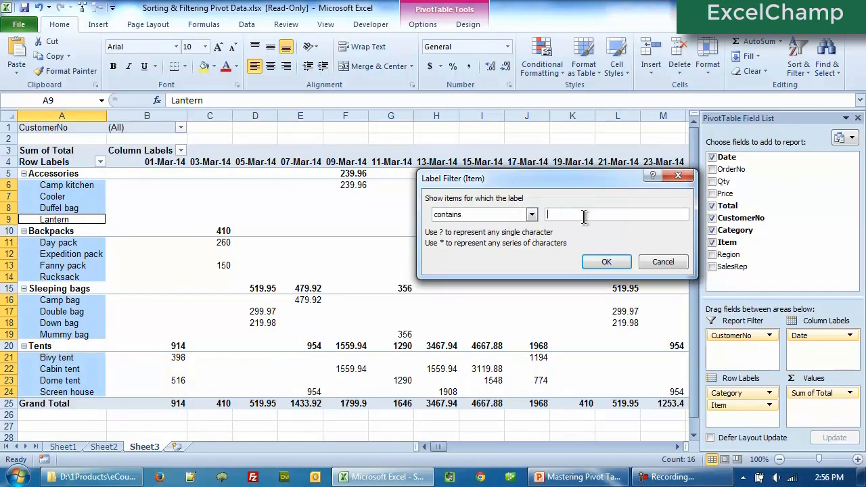
text(bag)
click(602, 262)
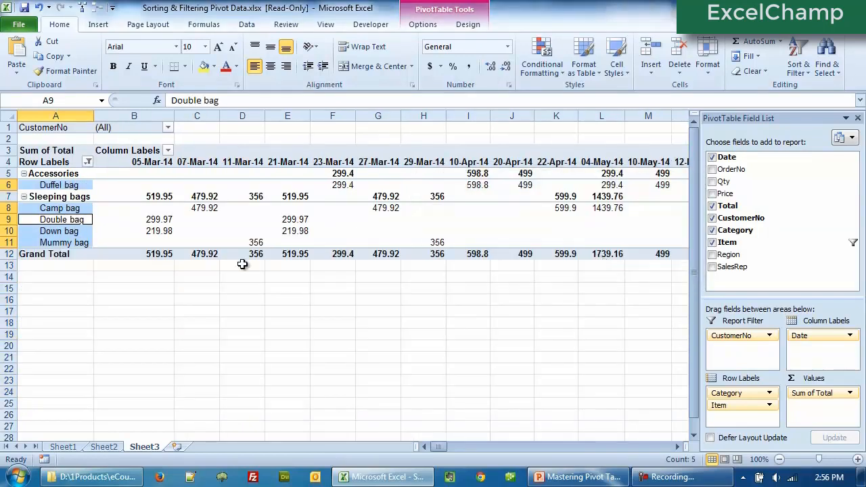
click(195, 242)
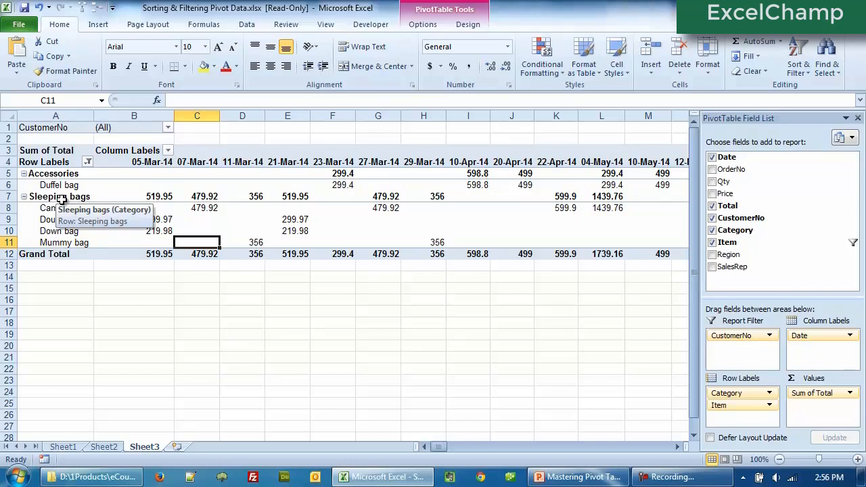
click(88, 162)
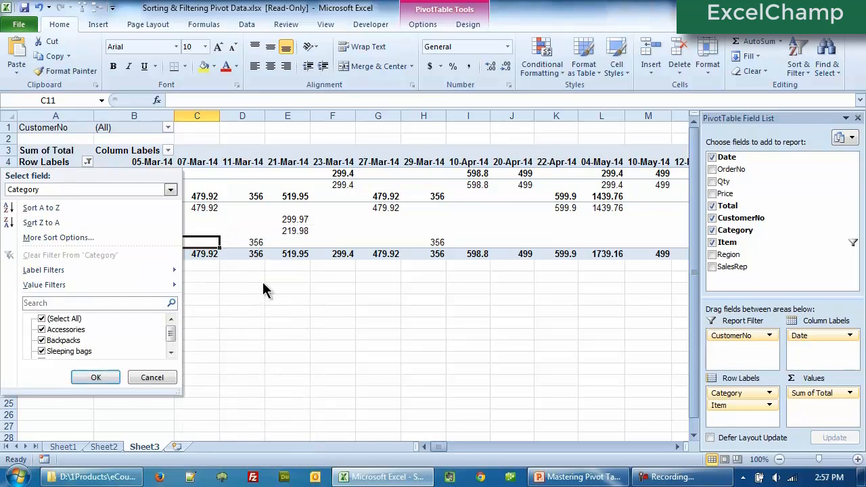
click(260, 222)
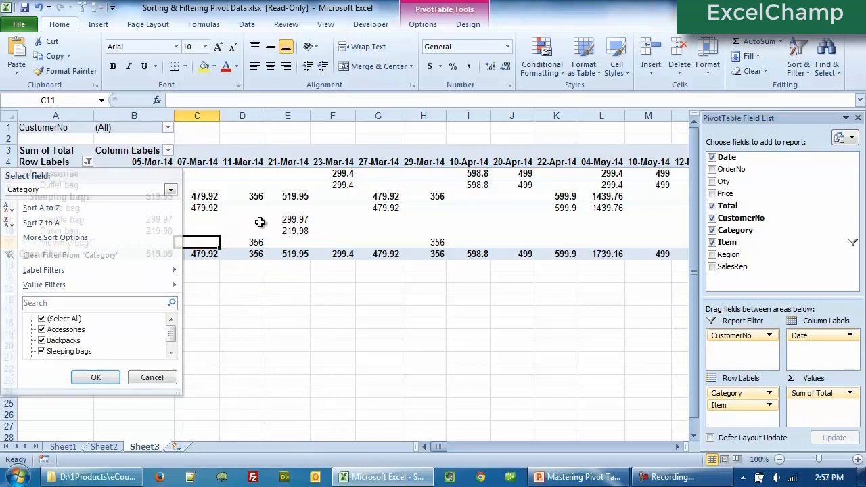
- Switch the row-label filter to the Item field and clear its filter
click(91, 164)
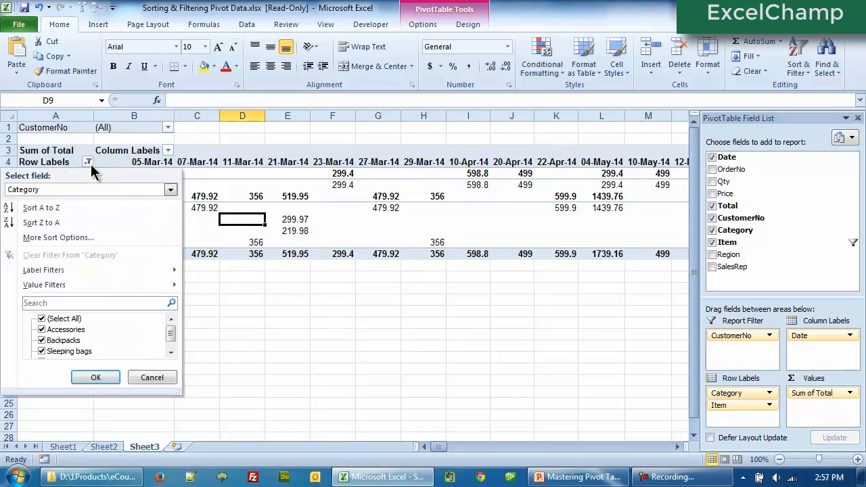
mouse_move(89, 268)
click(37, 189)
click(32, 212)
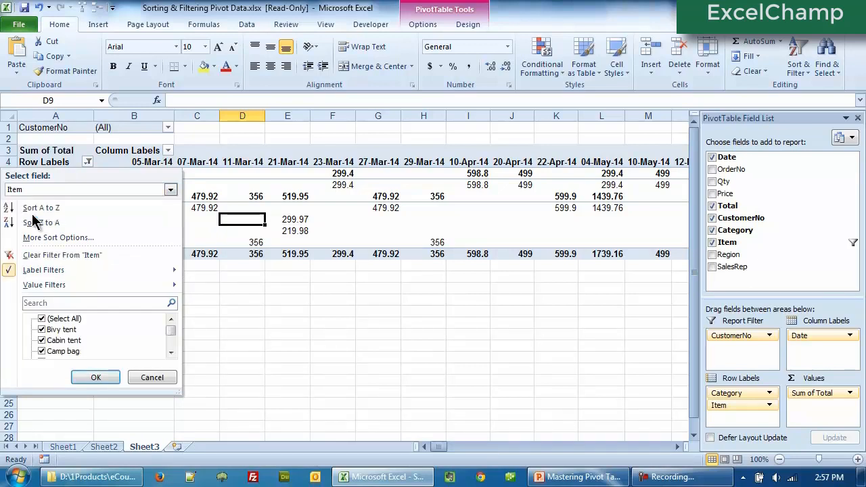
click(37, 255)
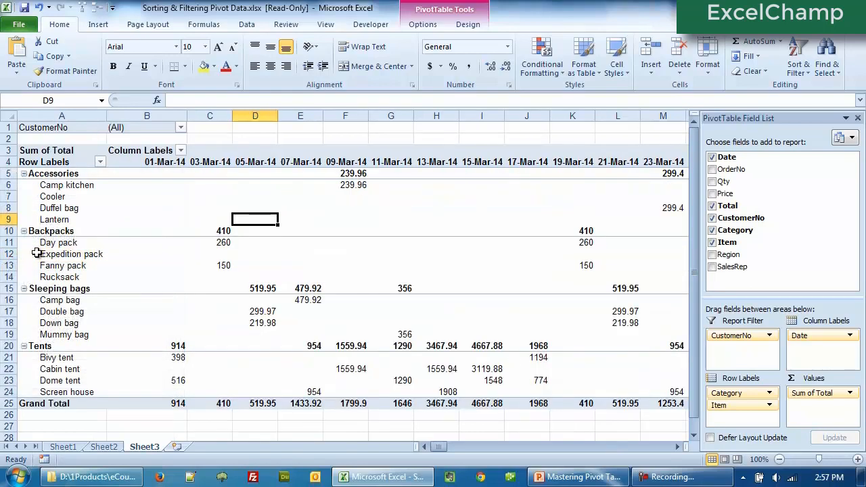
- Filter the Item row labels to show only items that begin with D
click(100, 162)
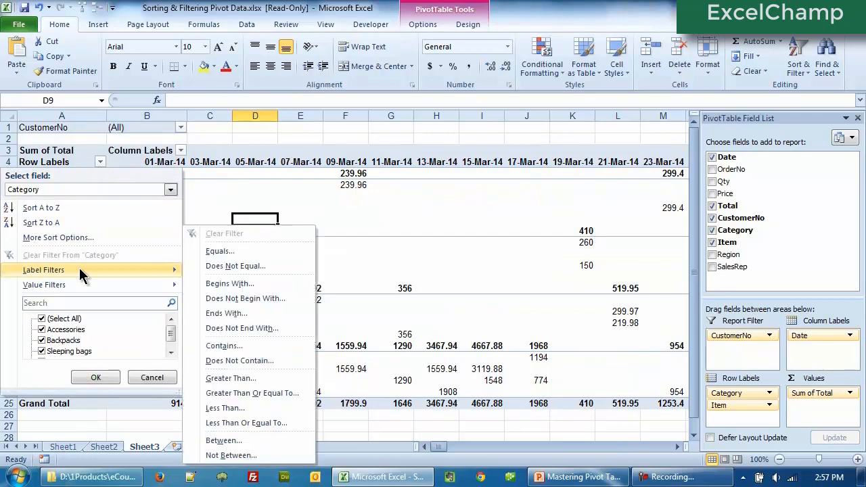
click(224, 346)
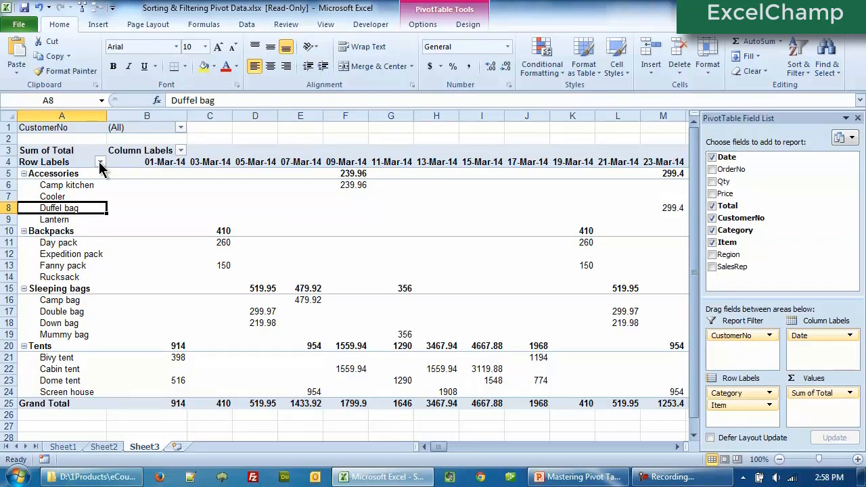
click(100, 164)
click(92, 189)
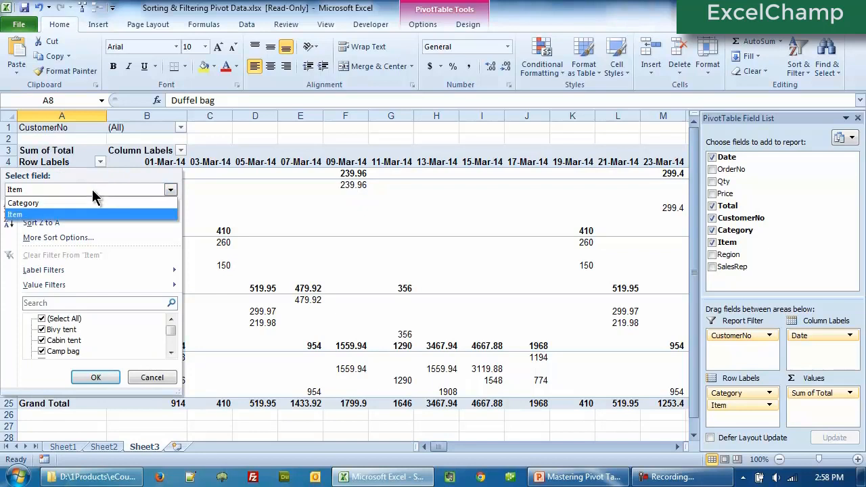
click(92, 190)
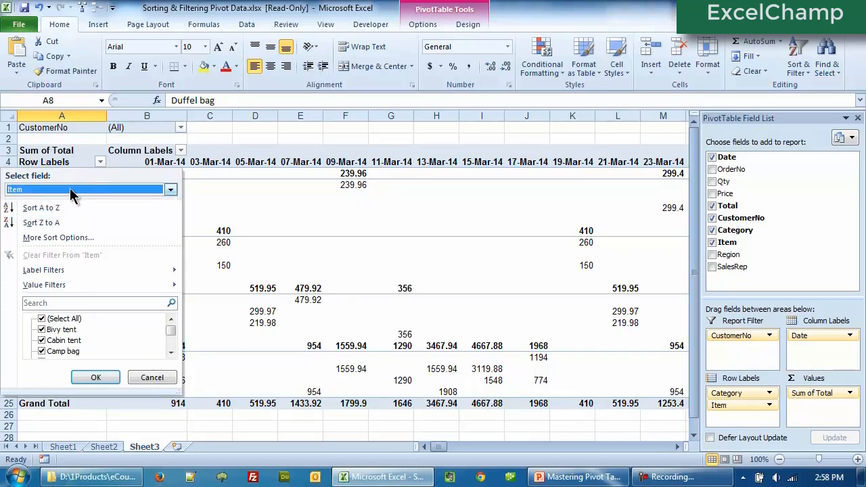
mouse_move(55, 272)
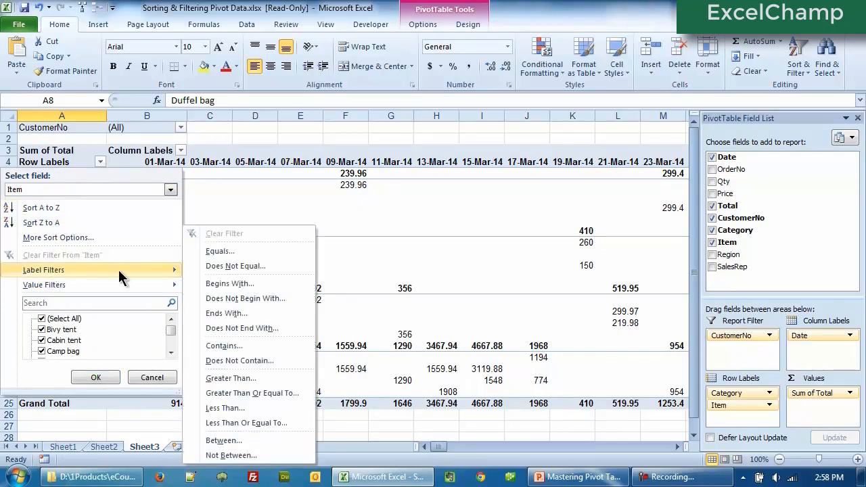
click(218, 283)
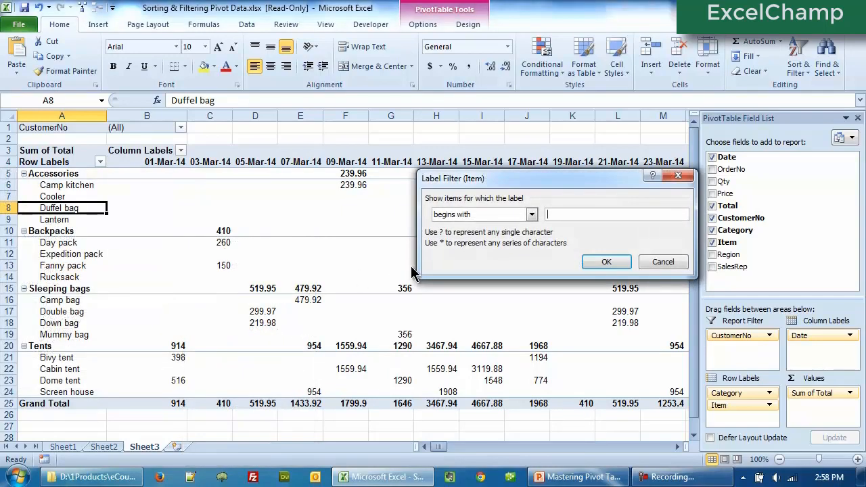
text(D)
click(607, 262)
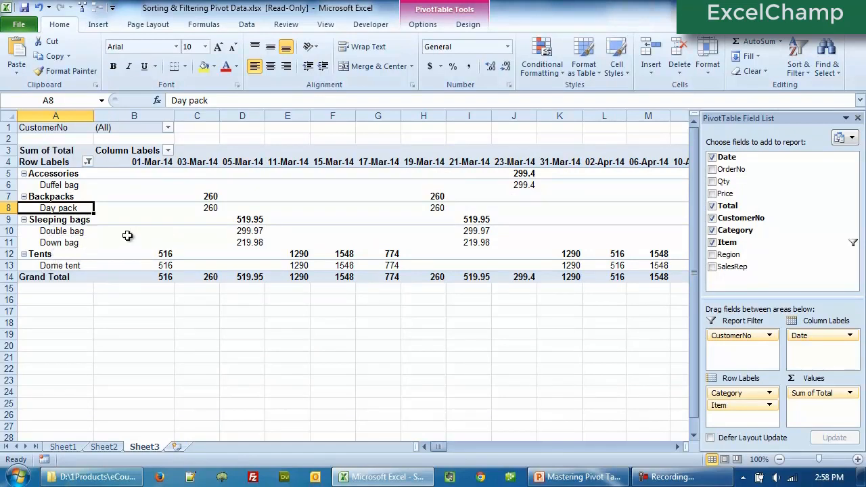
- Clear the Item filter and apply a Contains label filter of "* bag" to the Item field
click(88, 162)
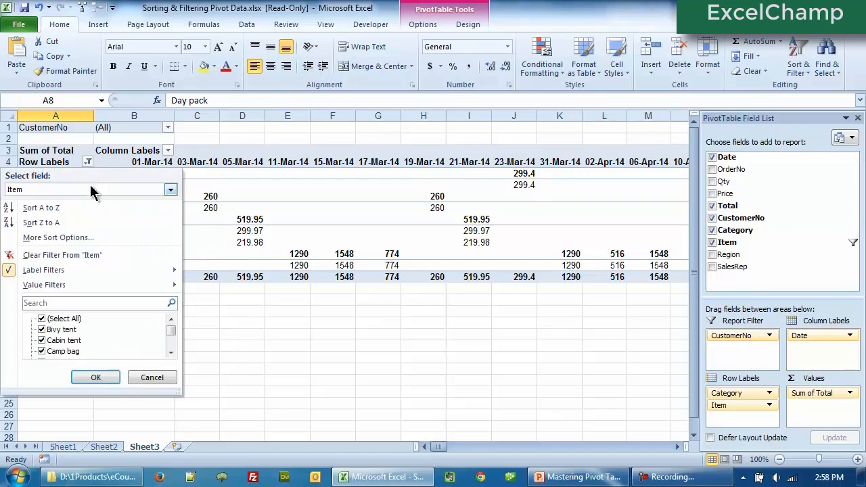
click(86, 254)
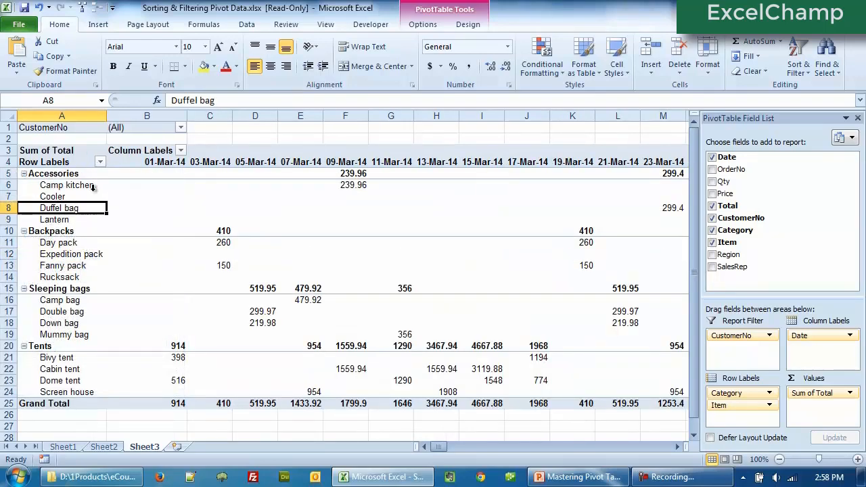
click(101, 163)
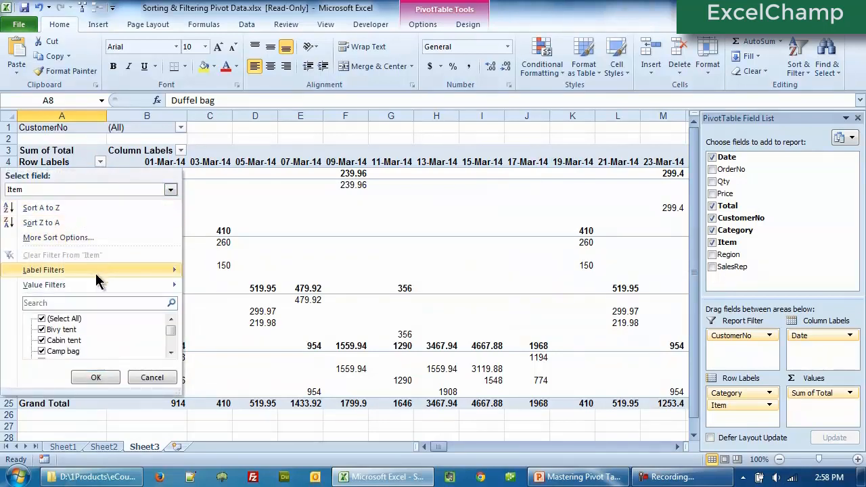
mouse_move(96, 287)
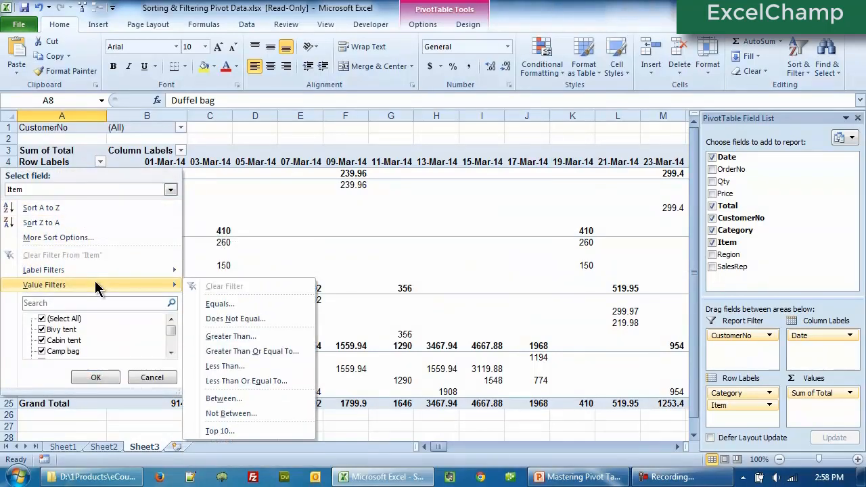
mouse_move(96, 268)
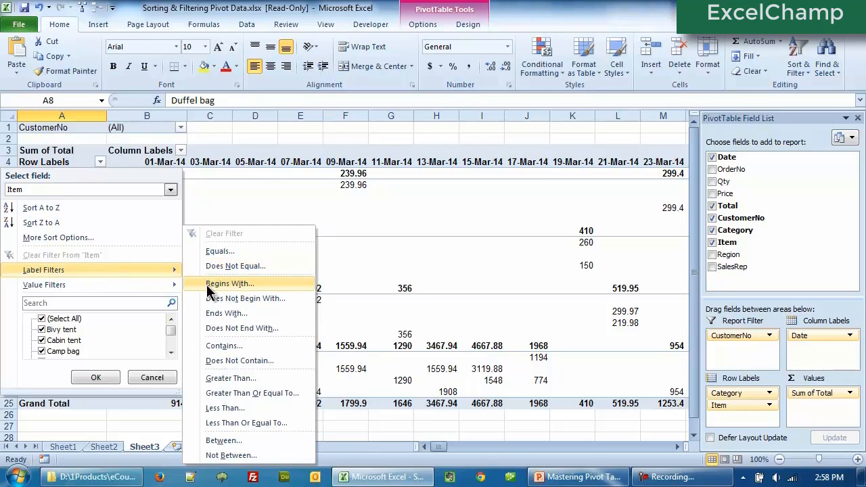
click(220, 346)
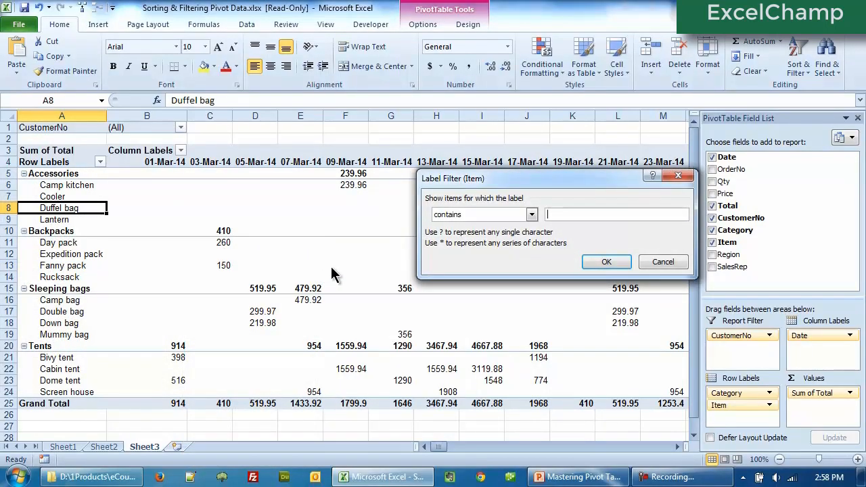
text(* bag)
click(607, 262)
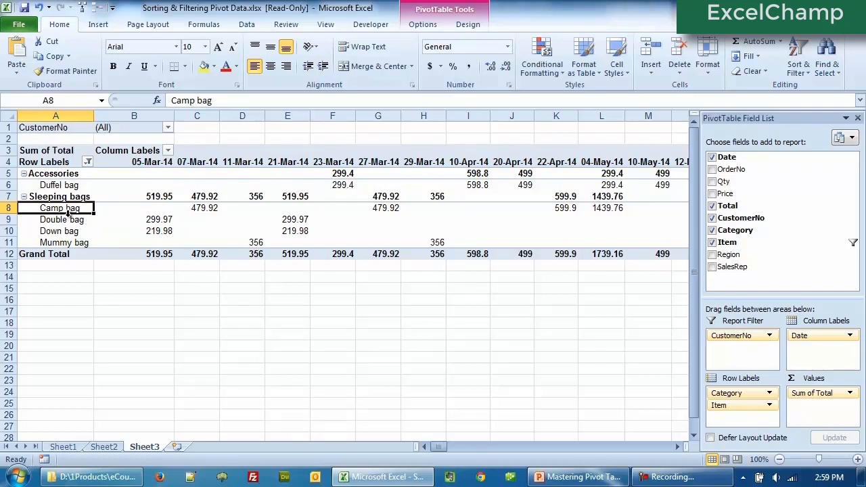
- Remove the label filter from the Item field so all items are shown
click(87, 162)
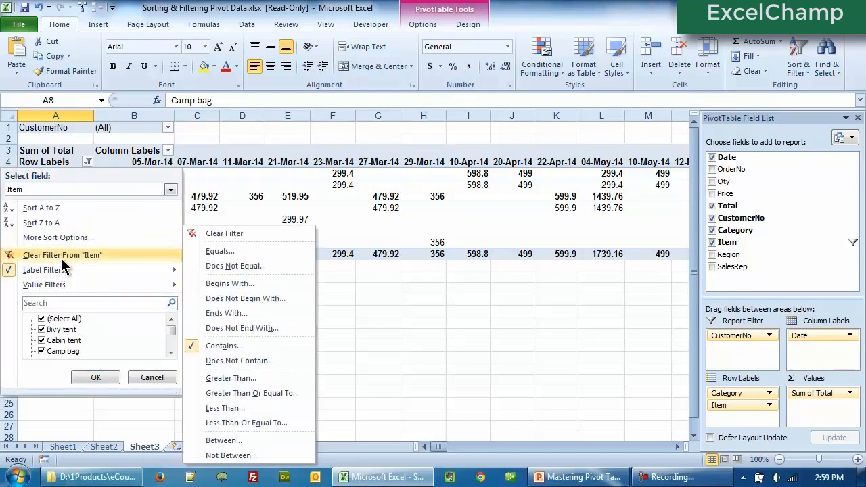
click(61, 255)
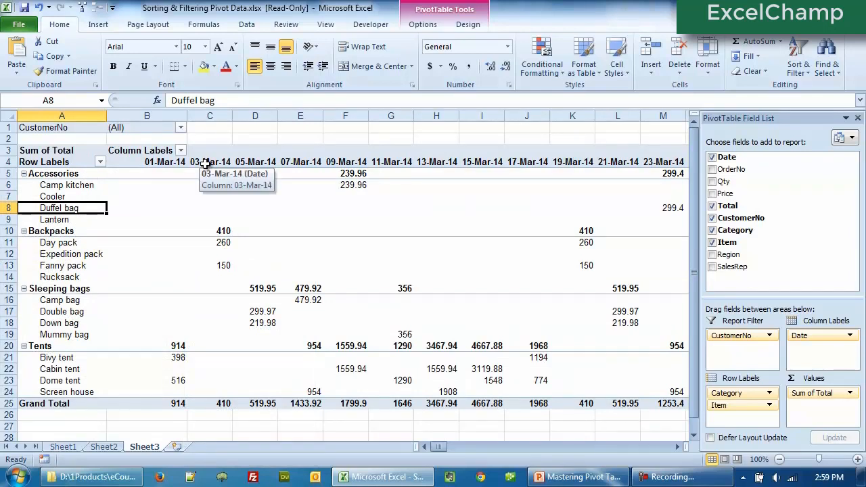
- Filter the Date column labels to show only Last Month
click(167, 150)
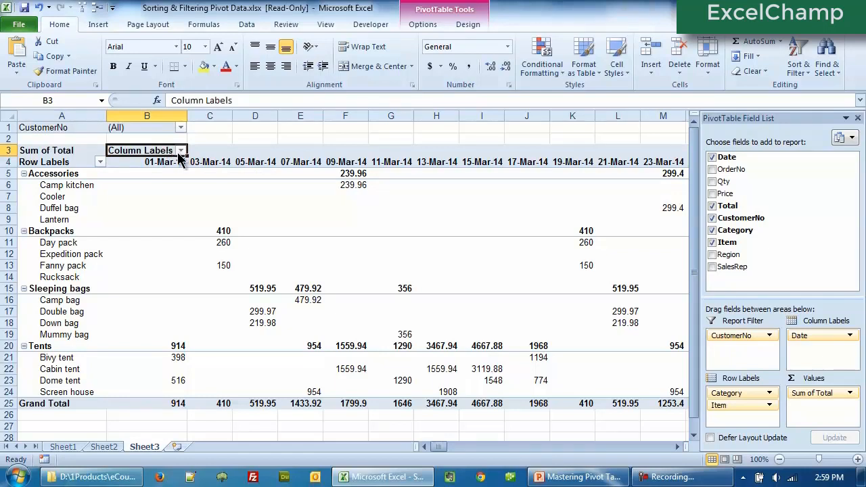
click(181, 151)
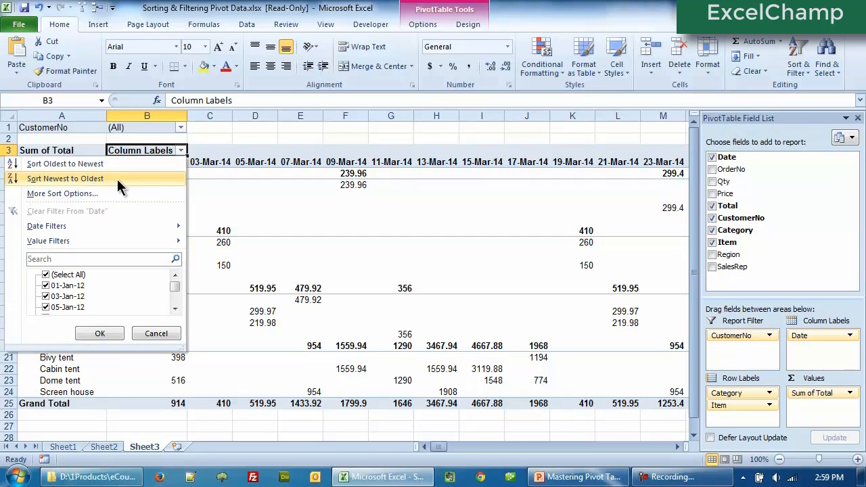
mouse_move(116, 231)
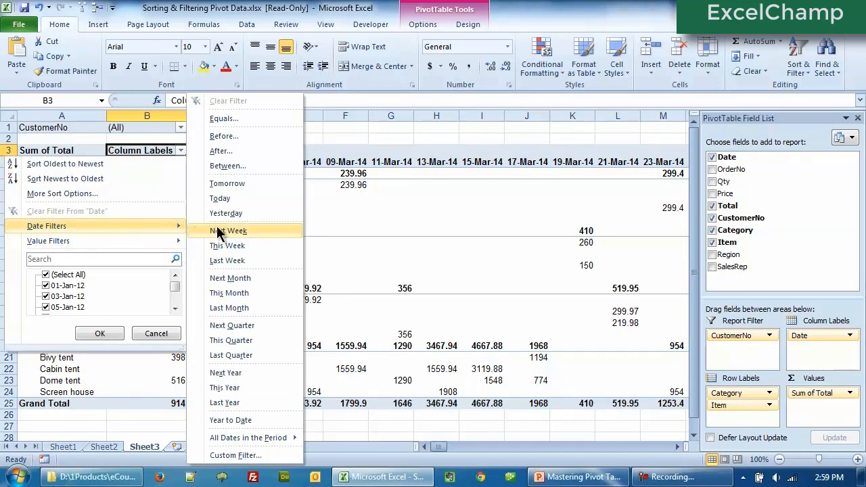
click(217, 310)
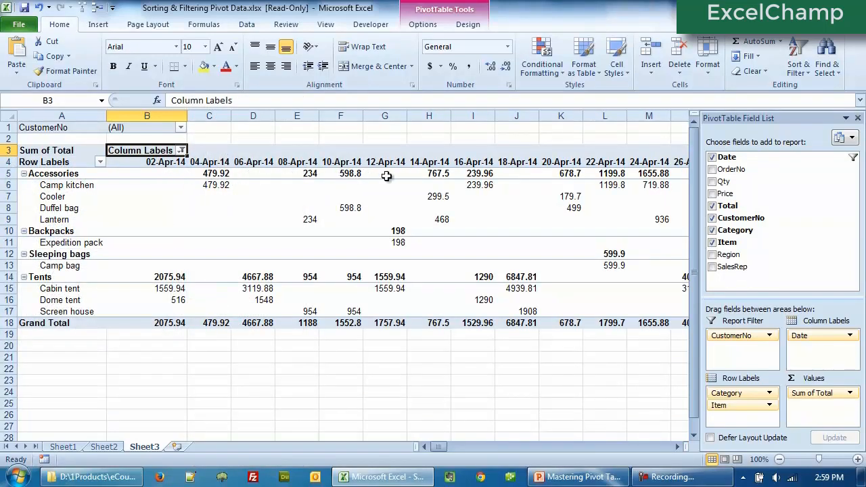
- Clear the filter from the Date column labels
click(180, 151)
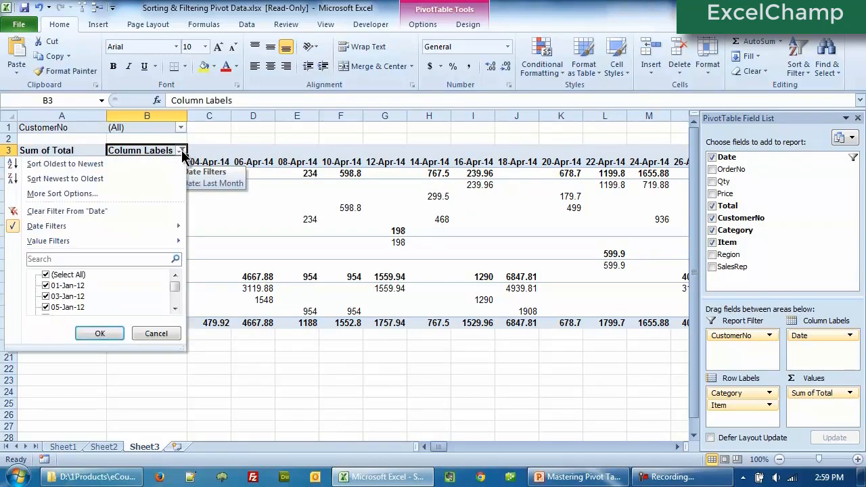
click(146, 214)
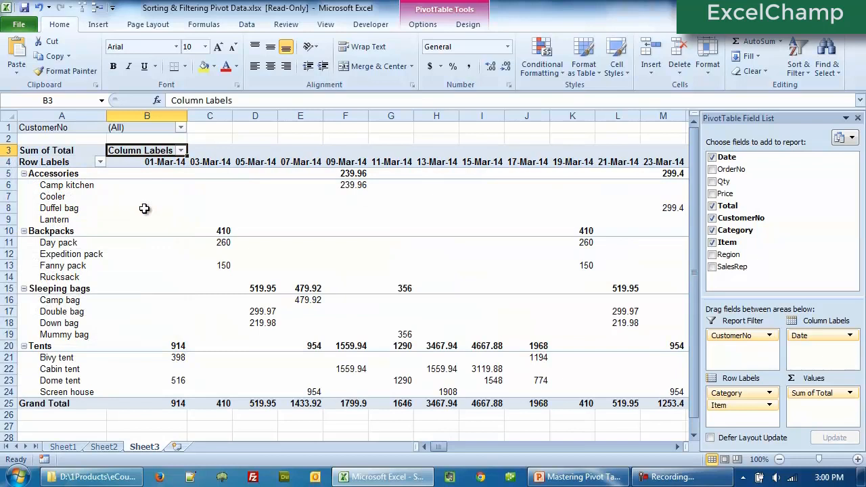
- Apply a Between date filter to the Date column labels from 01-02-14 to 31-03-14
click(181, 151)
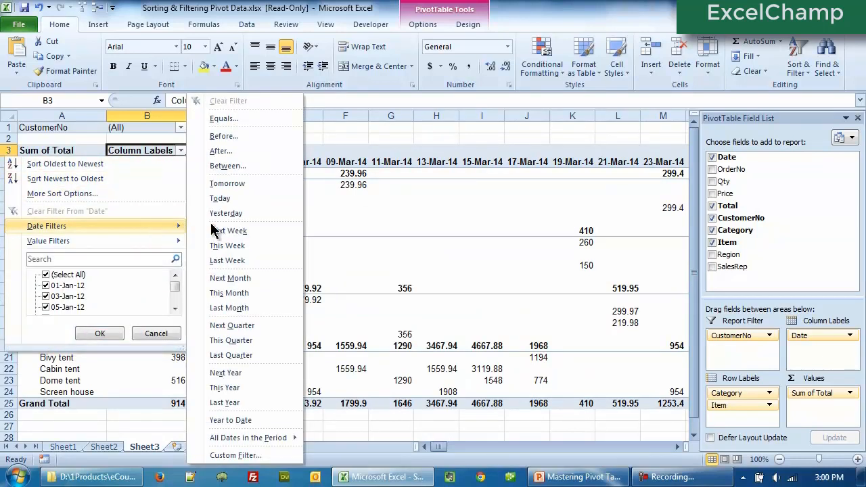
click(234, 166)
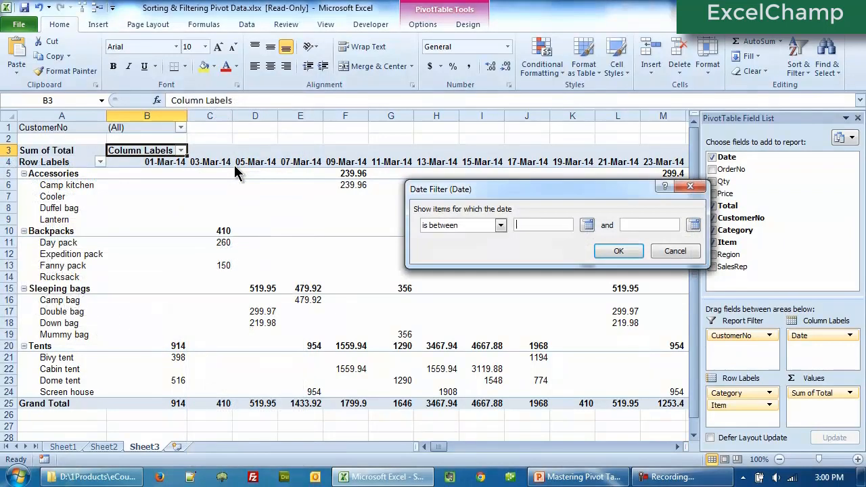
click(587, 225)
click(481, 241)
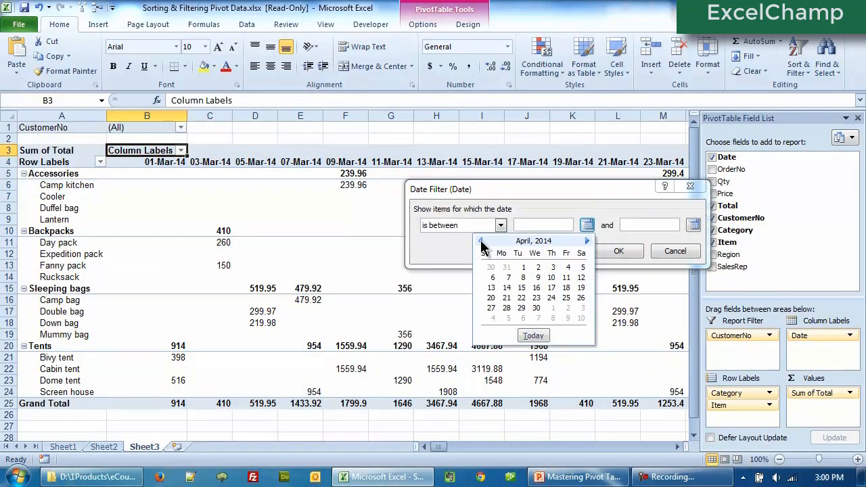
click(480, 241)
click(481, 241)
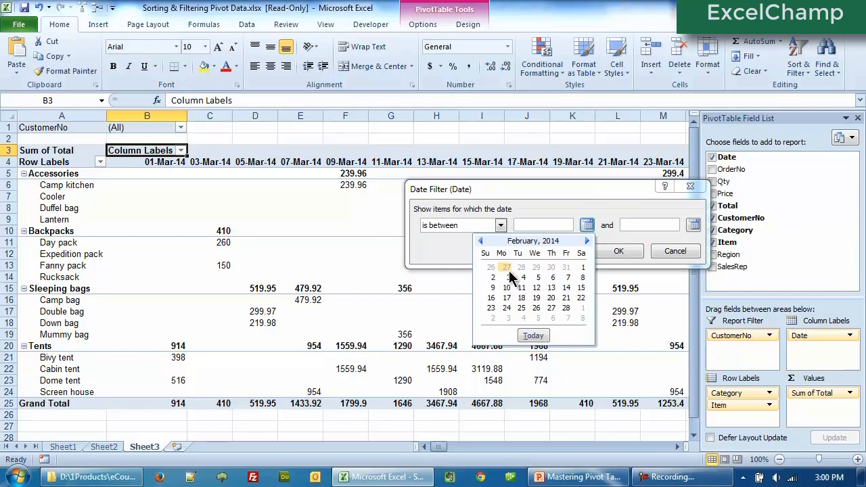
click(582, 267)
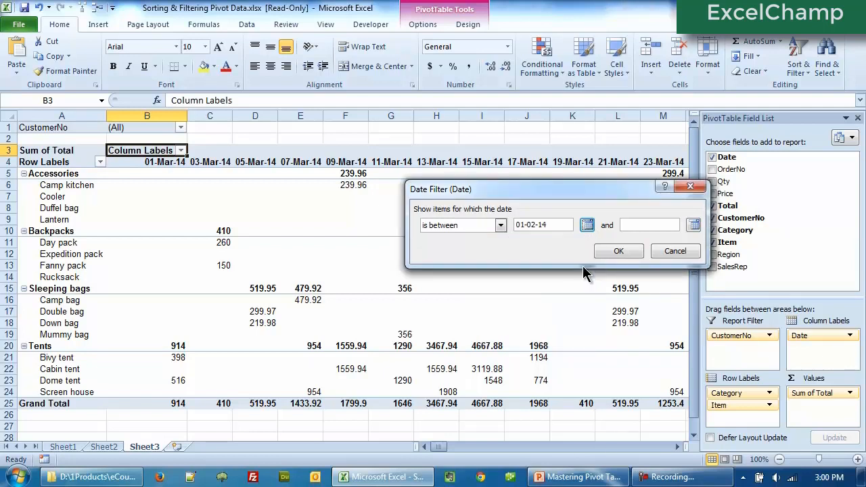
click(694, 225)
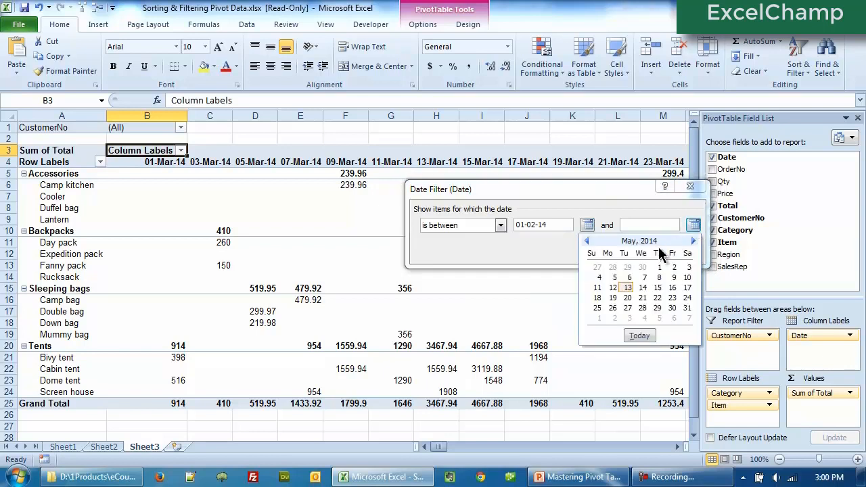
click(587, 242)
click(587, 241)
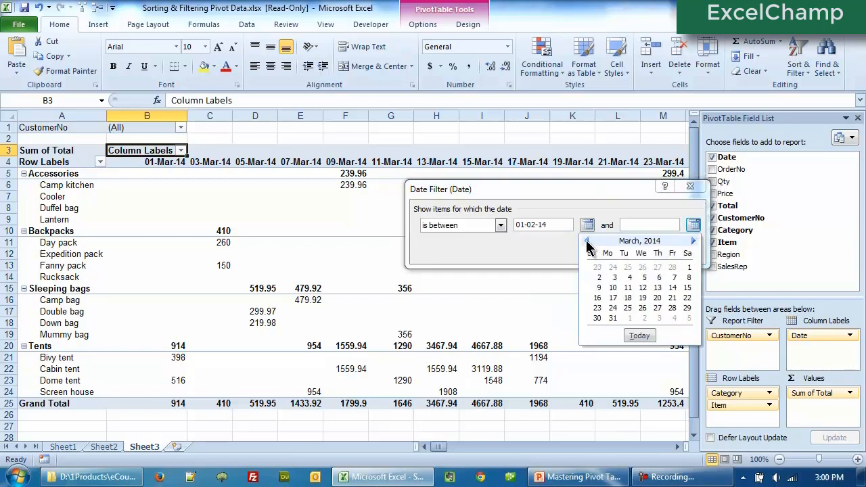
click(613, 318)
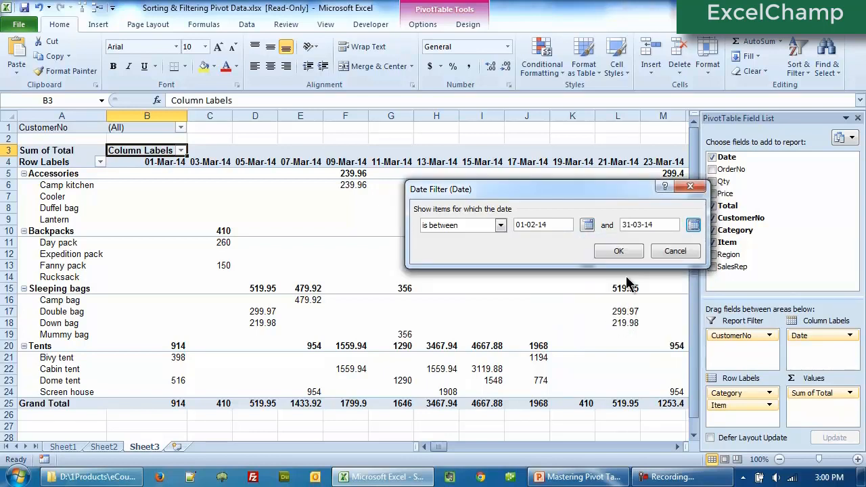
click(626, 254)
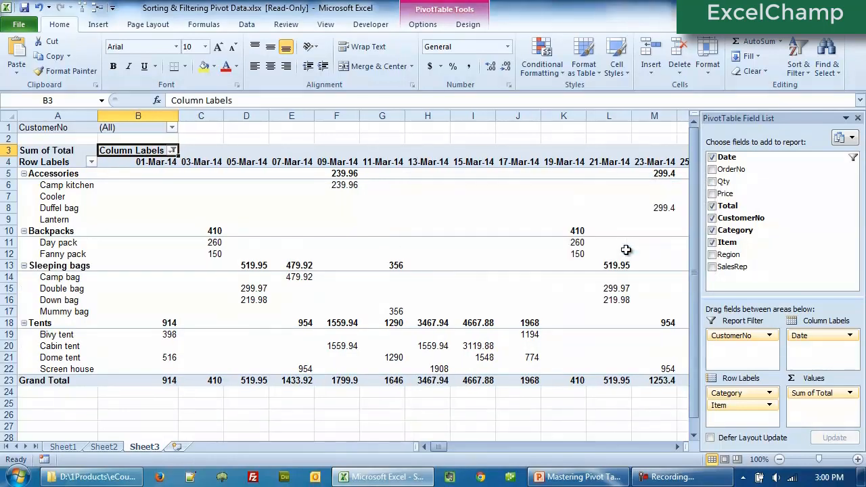
- Move across the filtered pivot table to review which date columns remain
click(265, 219)
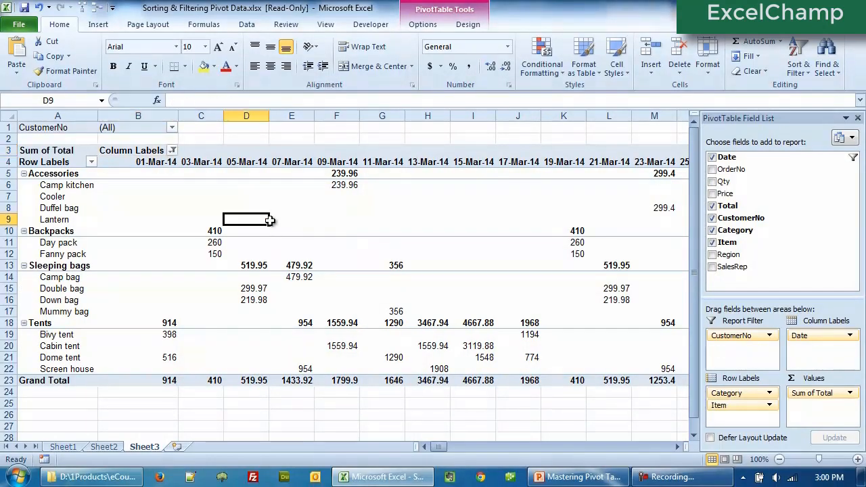
click(274, 218)
key(Right)
key(Right)
key(Right)
key(Right)
key(Right)
key(Right)
key(Right)
key(Right)
key(Right)
key(Right)
key(Right)
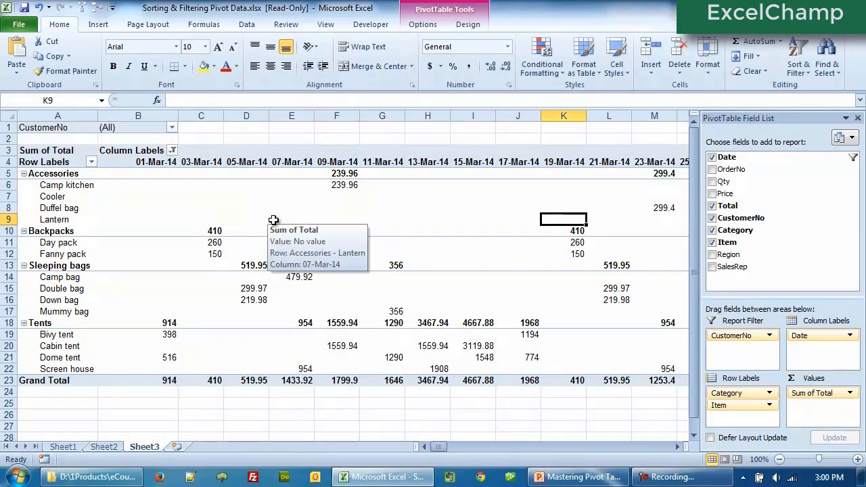
key(Right)
key(Right)
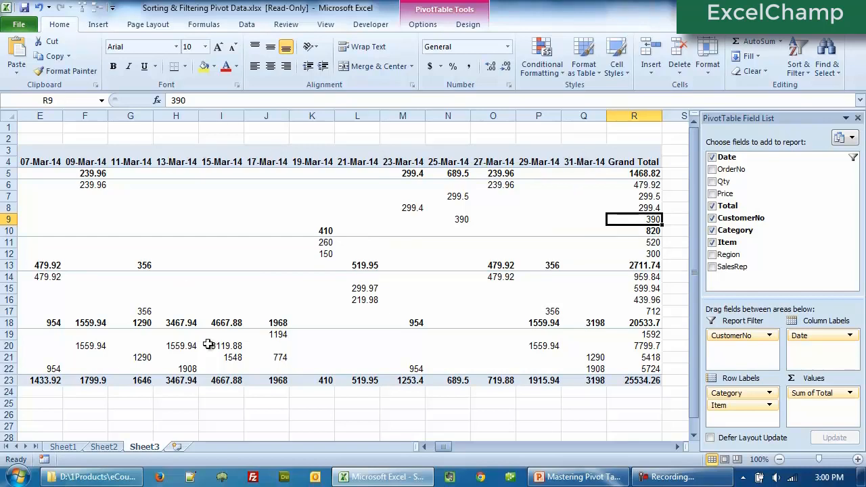
key(Left)
key(Left)
key(Left)
key(Left)
key(Left)
key(Left)
key(Left)
key(Left)
key(Left)
key(Left)
key(Left)
key(Left)
key(Left)
key(Left)
key(Left)
key(Left)
key(Left)
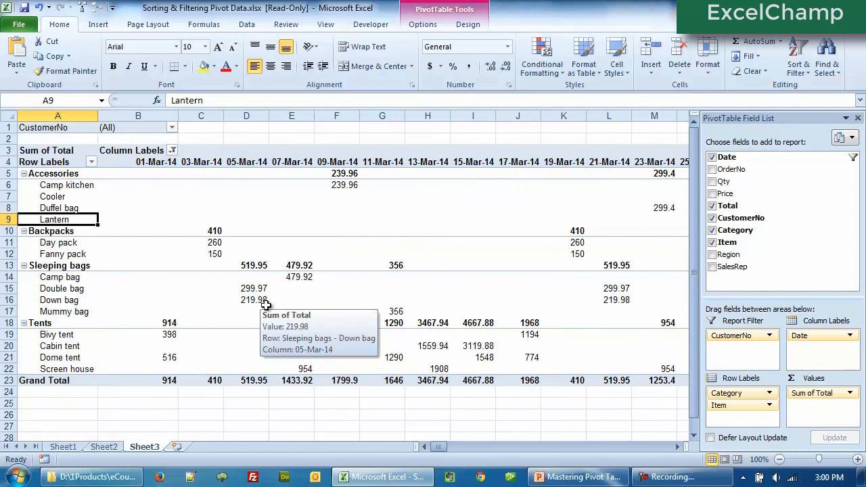
- Remove the date range filter from the Date column labels
click(172, 151)
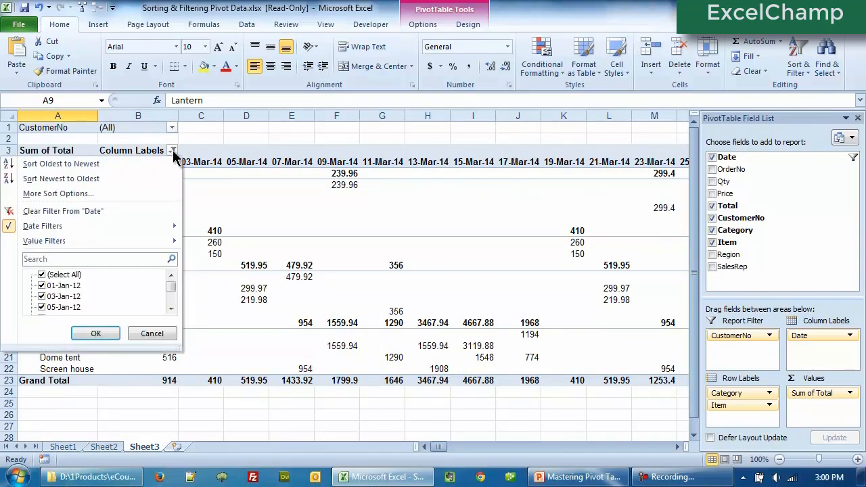
click(66, 211)
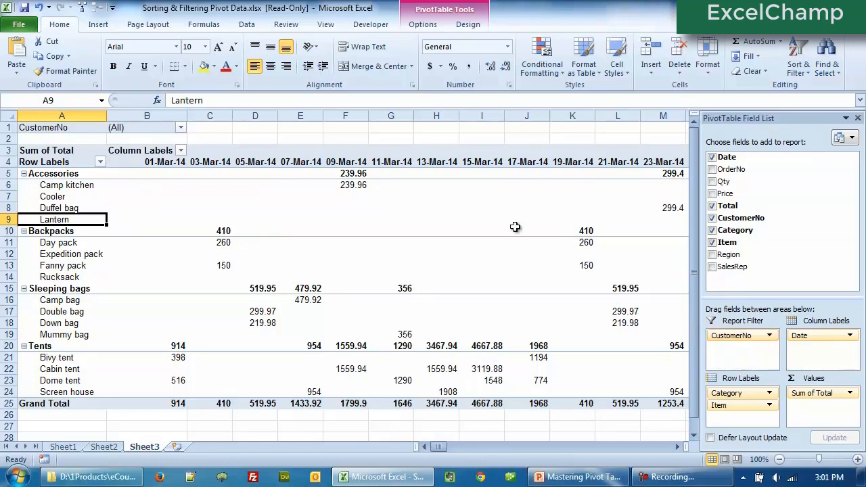
- Set the CustomerNo report filter to show a single customer
mouse_move(370, 345)
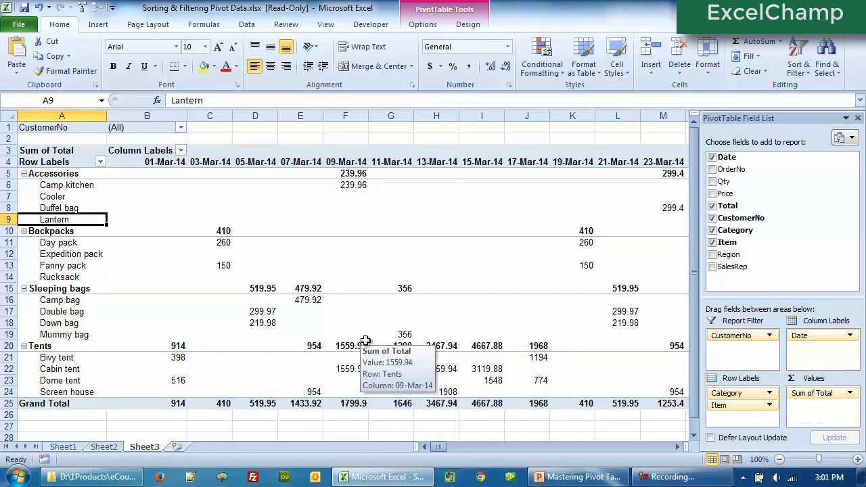
click(181, 128)
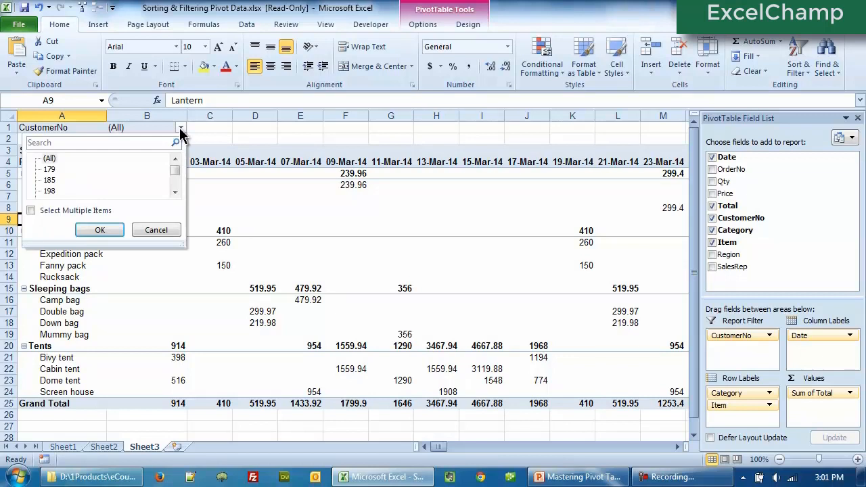
click(49, 192)
click(100, 230)
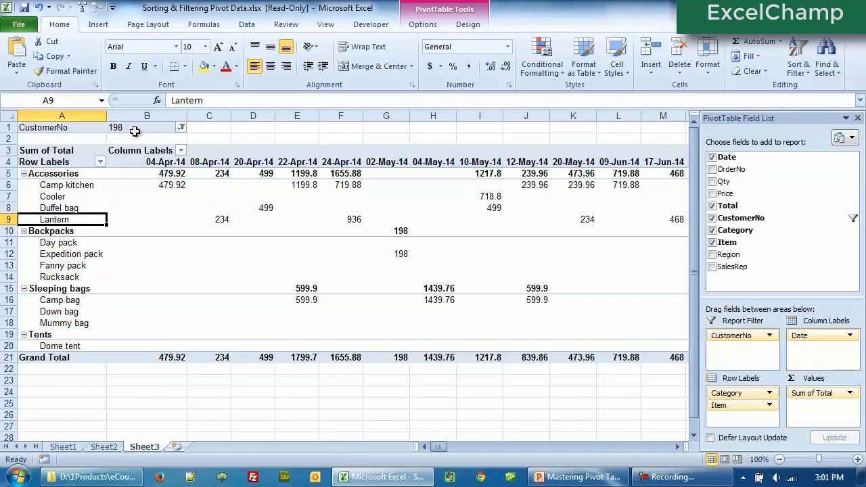
- Enable Select Multiple Items in the CustomerNo report filter and check three customers
click(180, 128)
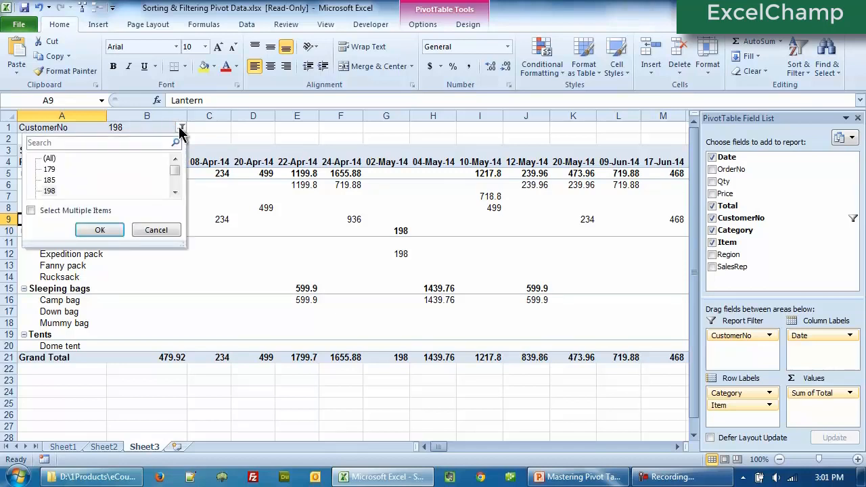
click(49, 192)
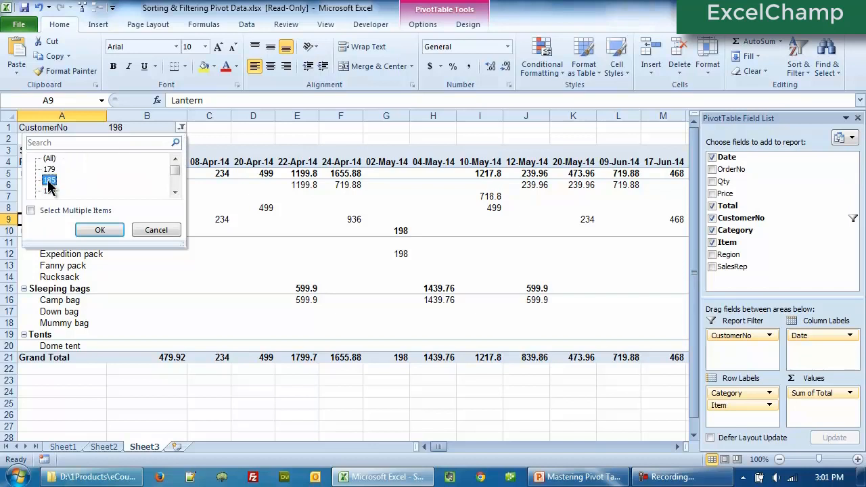
key(Up)
key(Up)
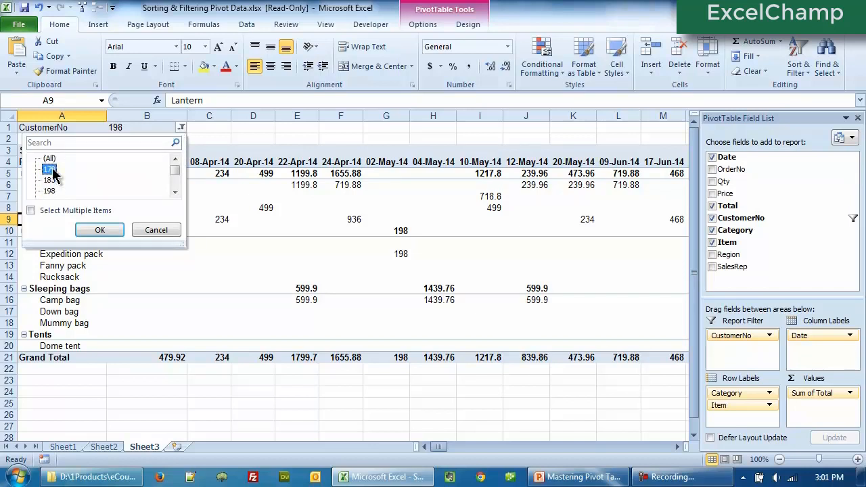
click(31, 211)
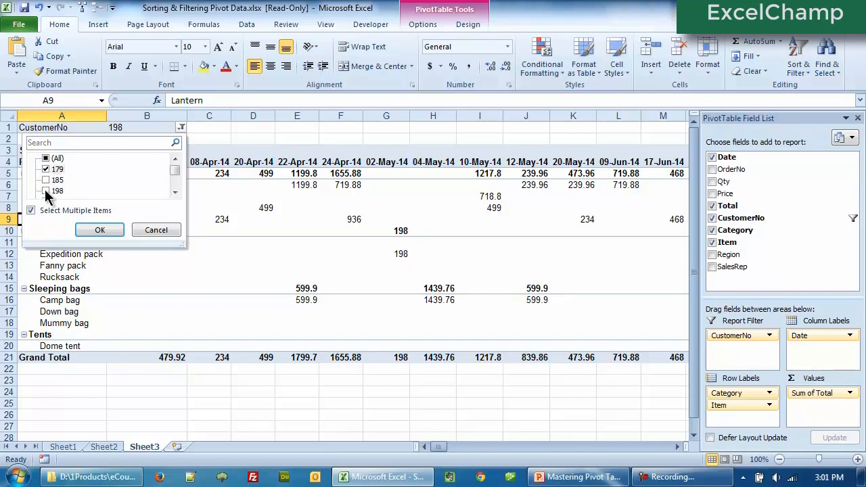
click(46, 194)
scroll(175, 192, down, 3)
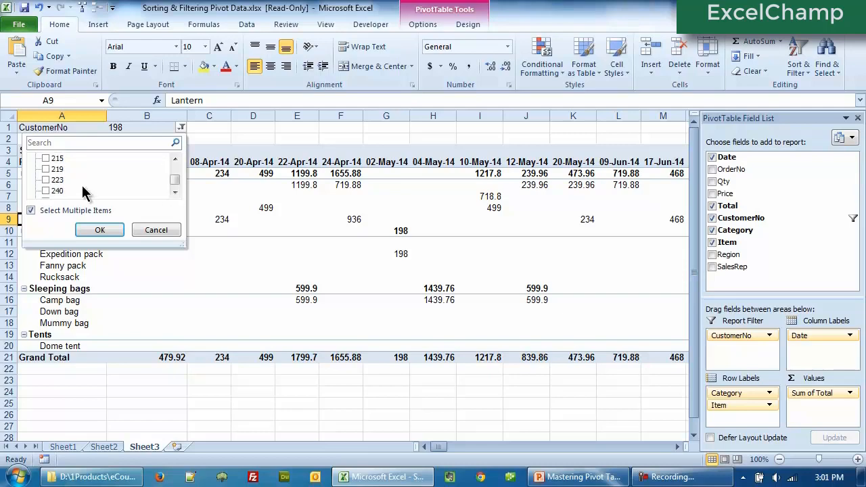
click(45, 180)
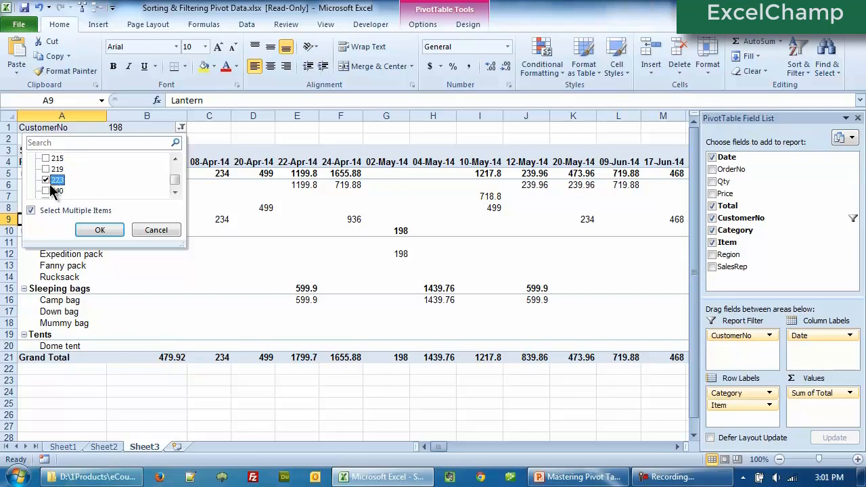
click(97, 231)
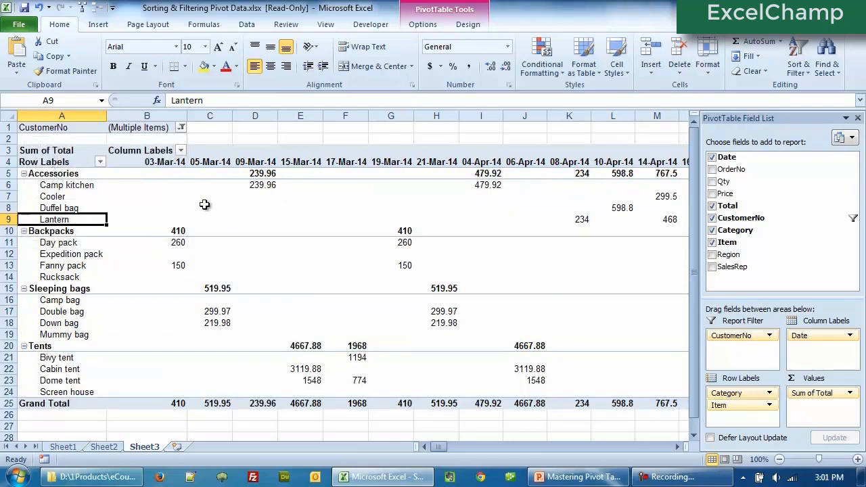
- Reopen the CustomerNo report filter to review which customers are checked
mouse_move(231, 312)
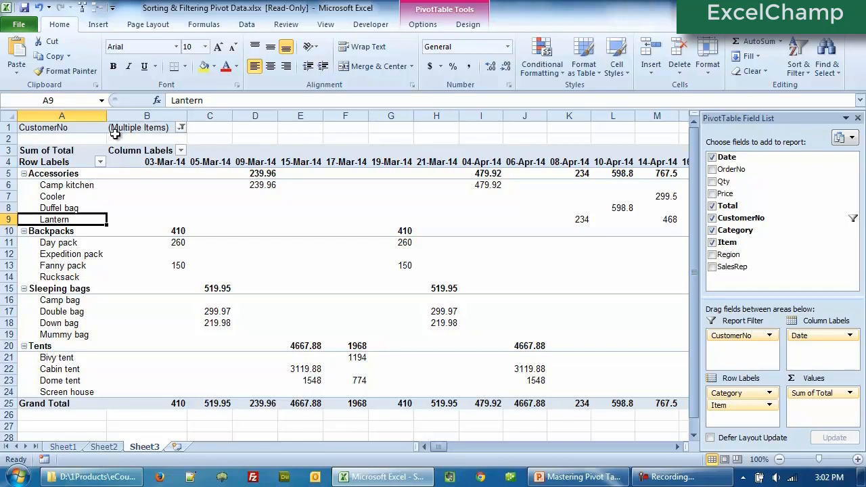
click(181, 128)
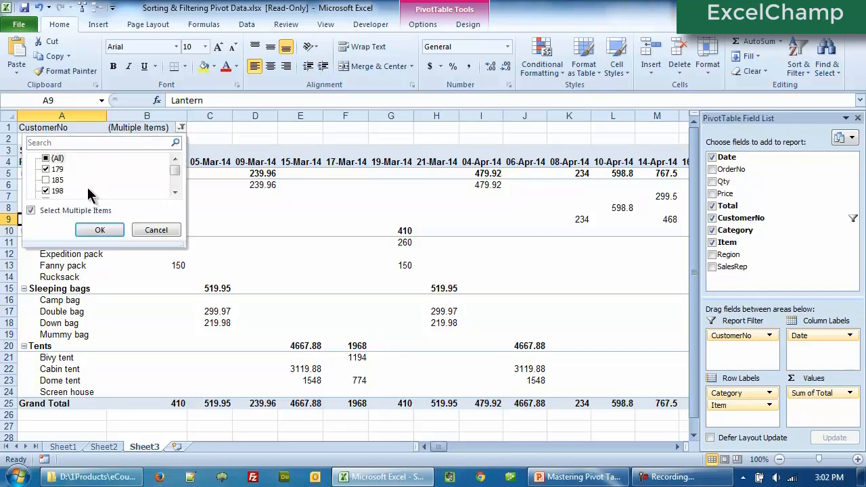
click(174, 193)
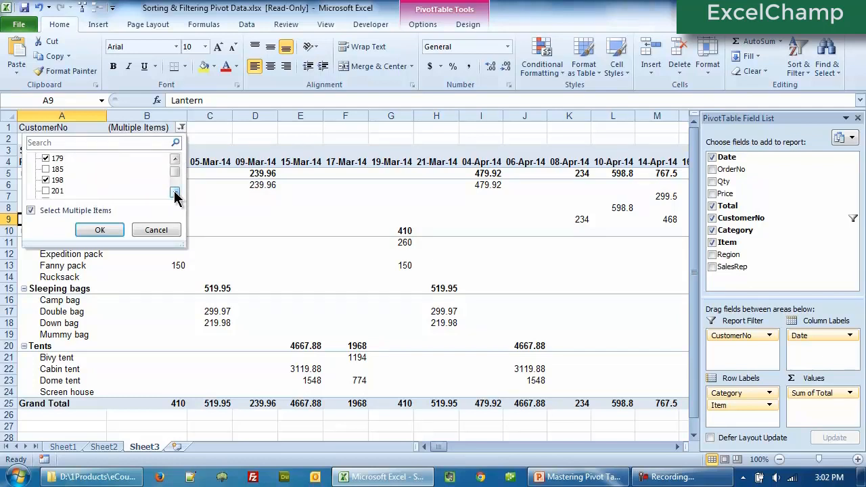
click(174, 193)
click(174, 193)
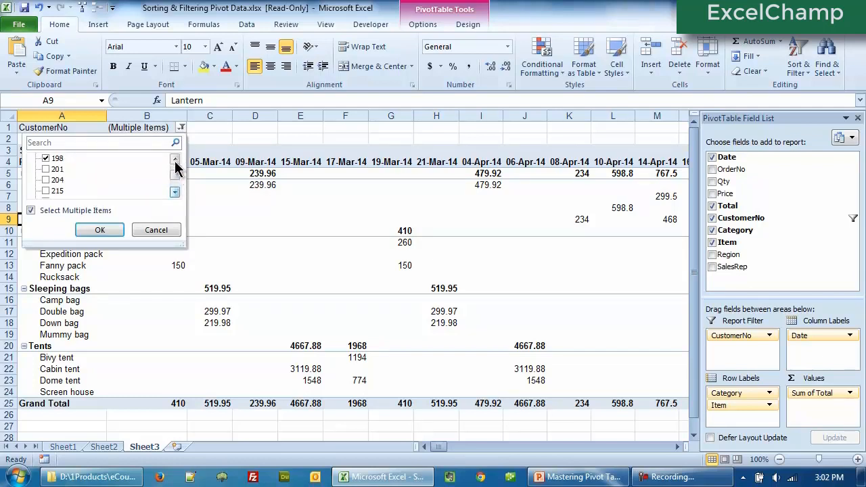
click(175, 160)
click(152, 229)
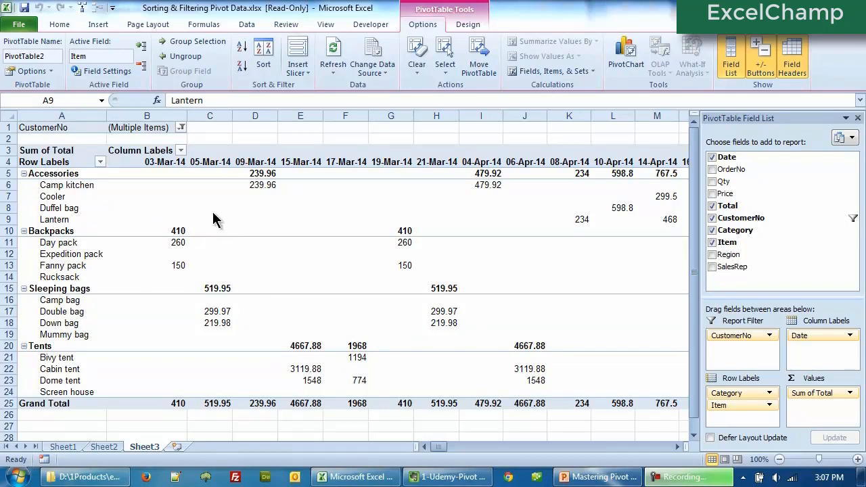
click(181, 128)
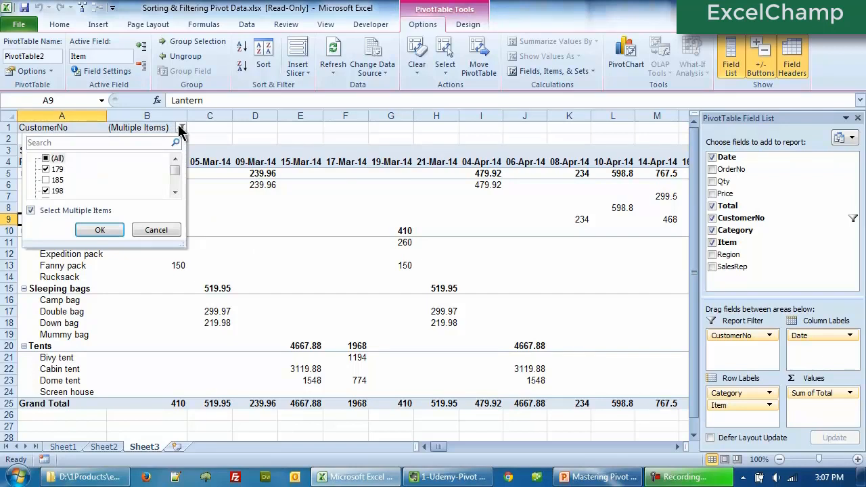
click(175, 192)
click(174, 193)
click(175, 193)
click(175, 192)
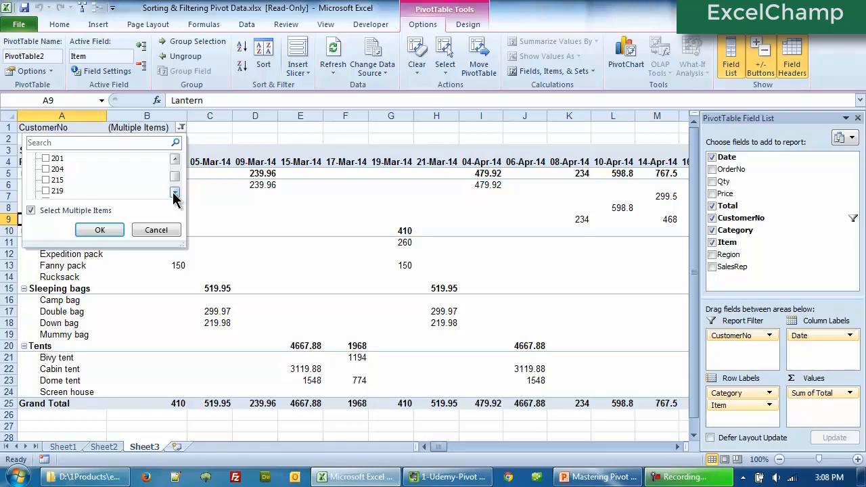
click(115, 231)
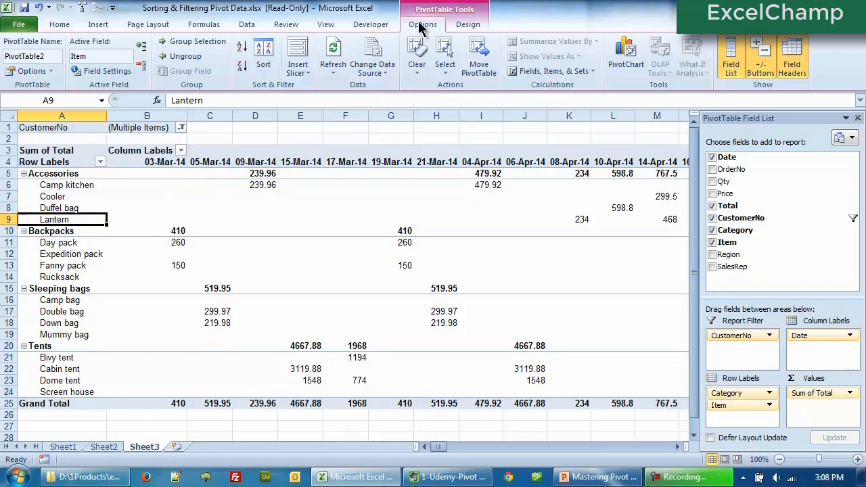
- Show the report filter pages for the CustomerNo field, generating a separate sheet for each selected customer
click(51, 72)
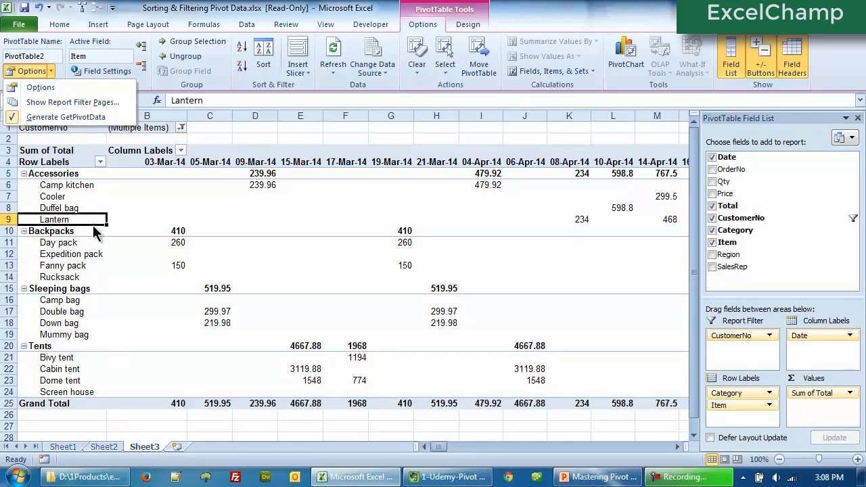
click(89, 107)
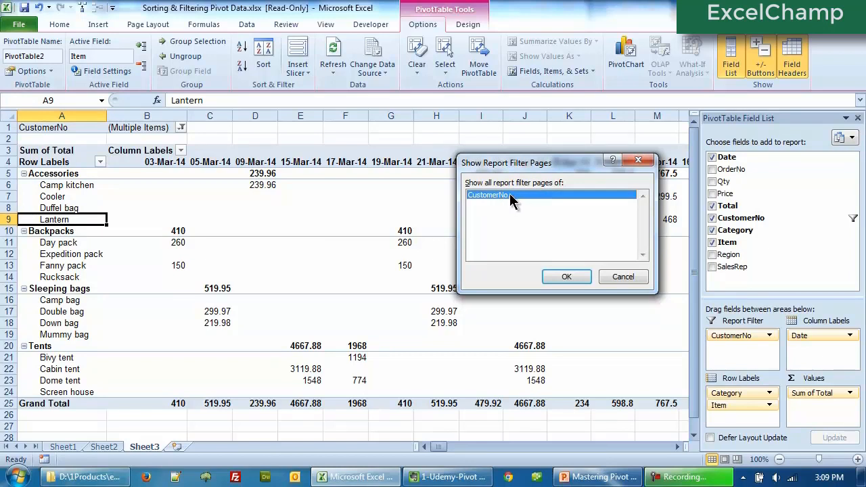
click(550, 276)
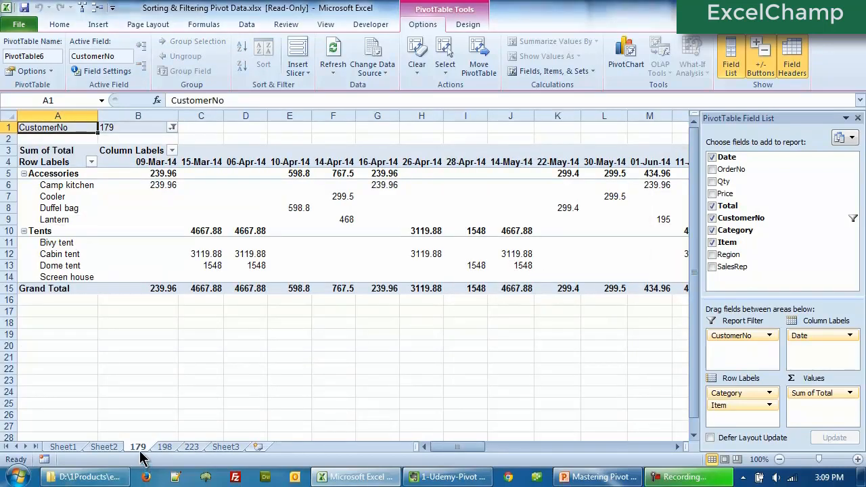
- Browse the customer sheets 179, 198 and 223 and return to Sheet3
click(169, 449)
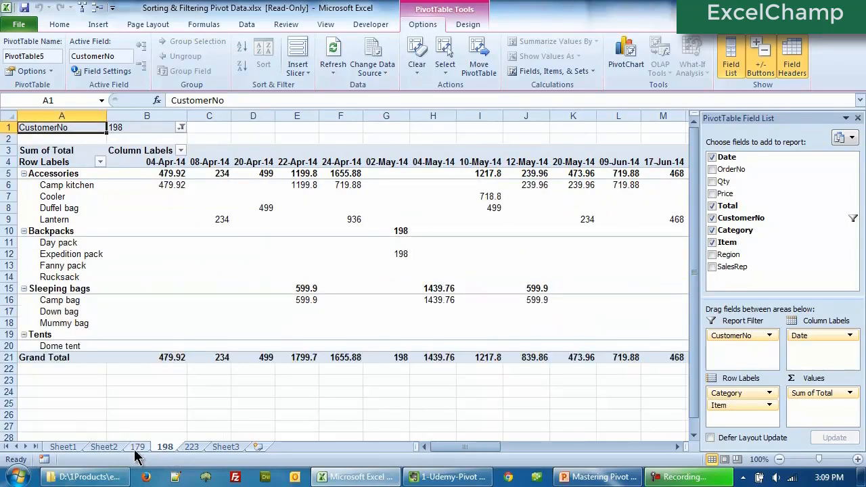
click(137, 448)
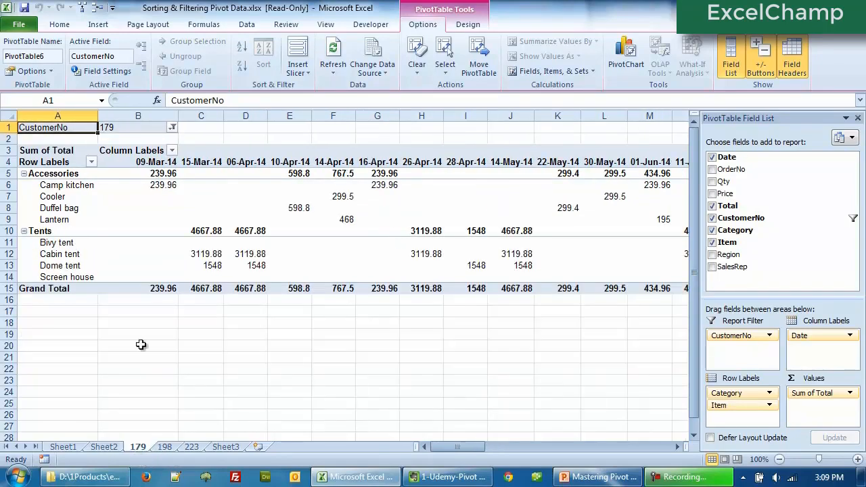
click(164, 448)
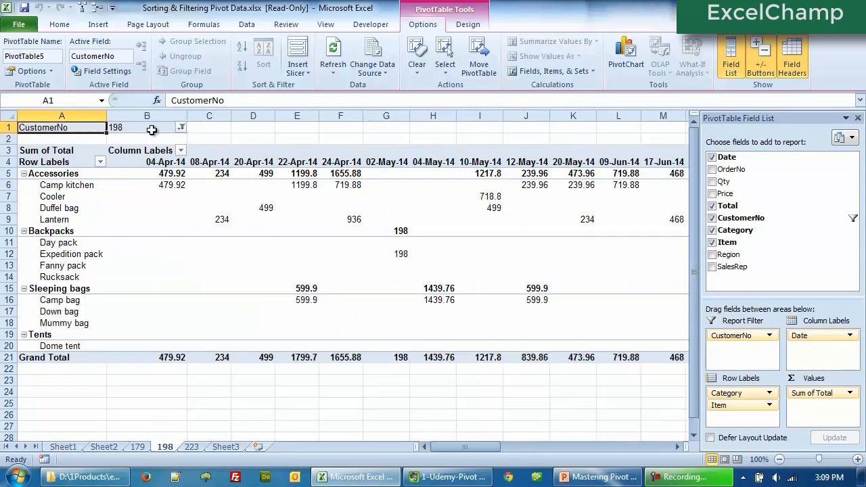
click(192, 448)
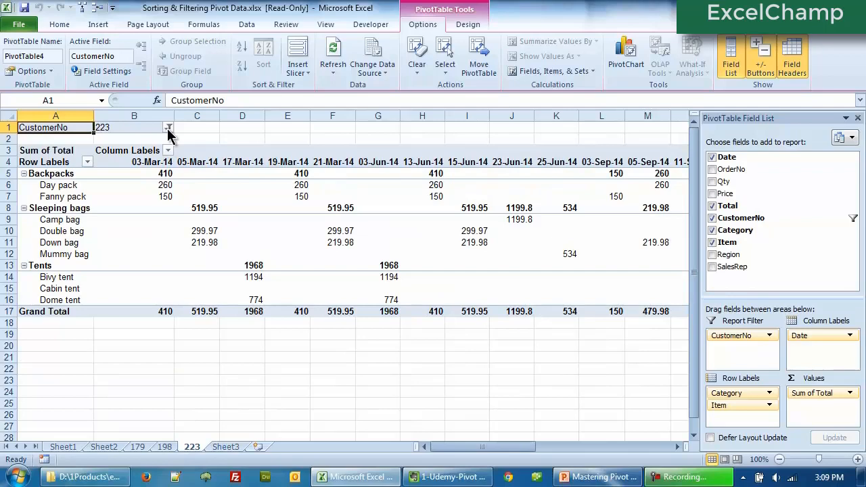
click(226, 447)
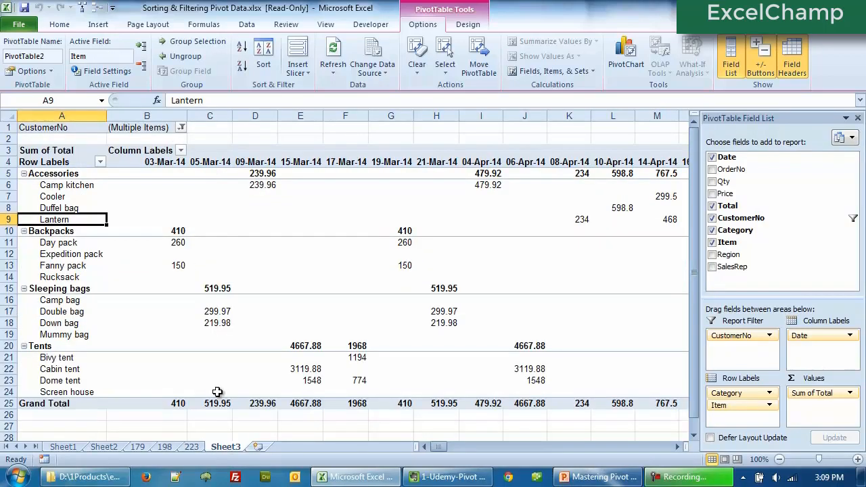
- Open the CustomerNo report filter on Sheet3 and scroll through the checked customers, closing it unchanged
click(181, 128)
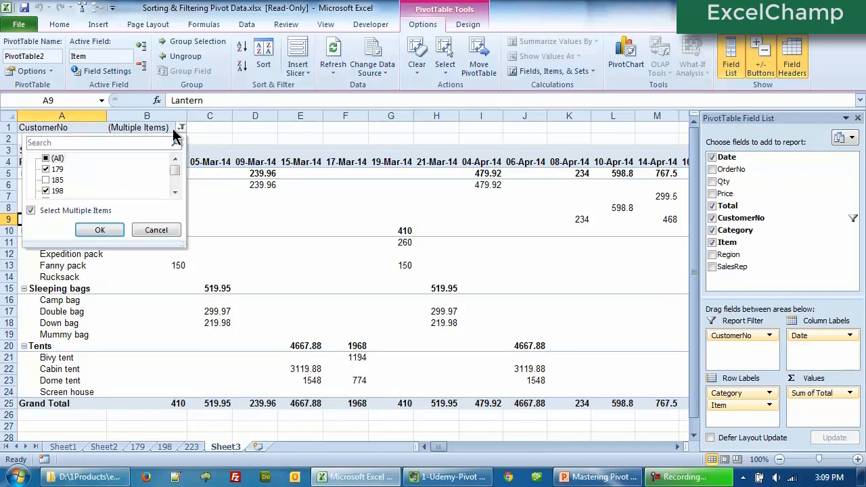
click(174, 193)
click(174, 193)
click(174, 193)
click(173, 192)
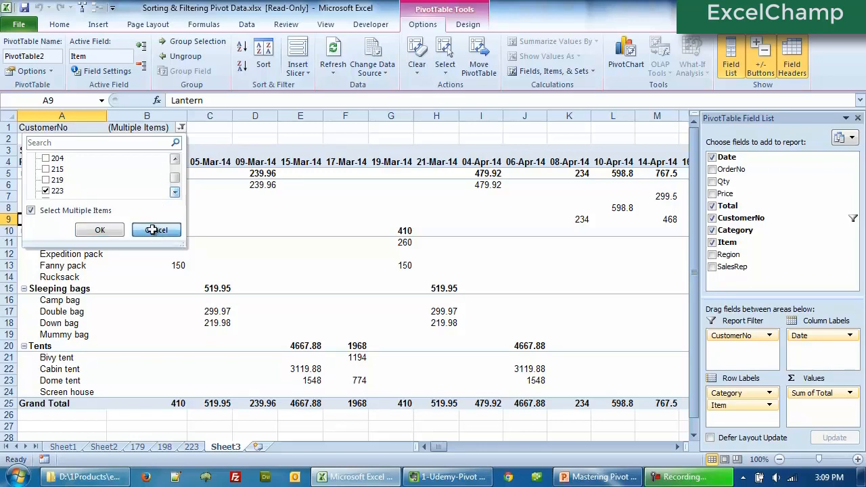
click(99, 230)
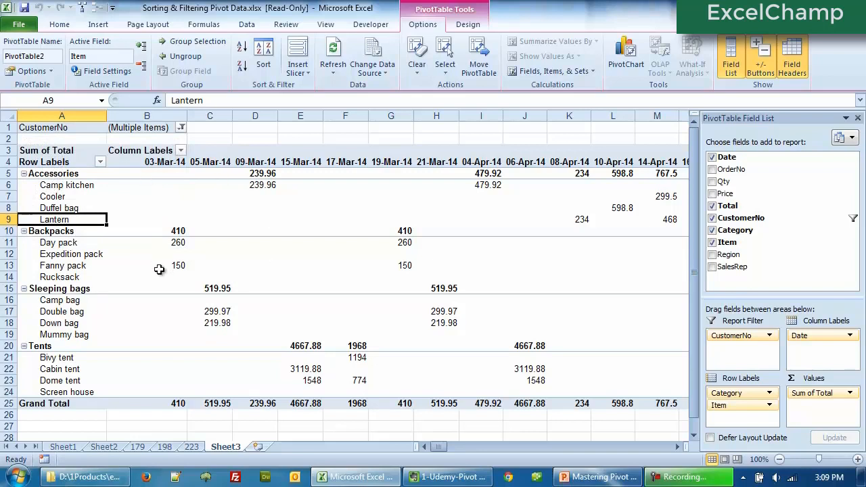
- Step through the customer sheets 179, 198 and 223 again to compare their pivot tables
mouse_move(159, 269)
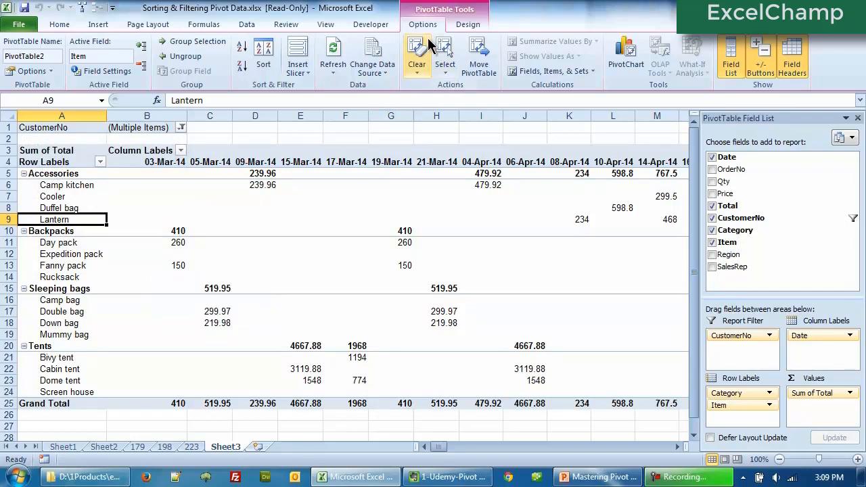
click(53, 70)
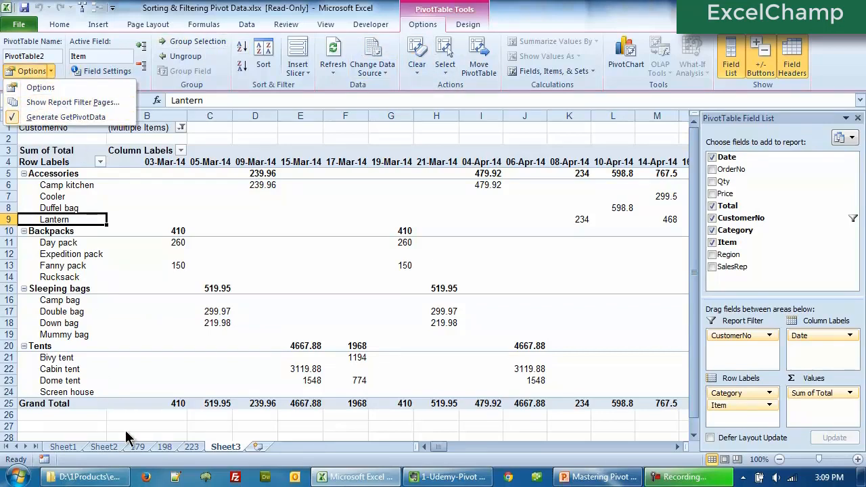
click(137, 445)
click(143, 450)
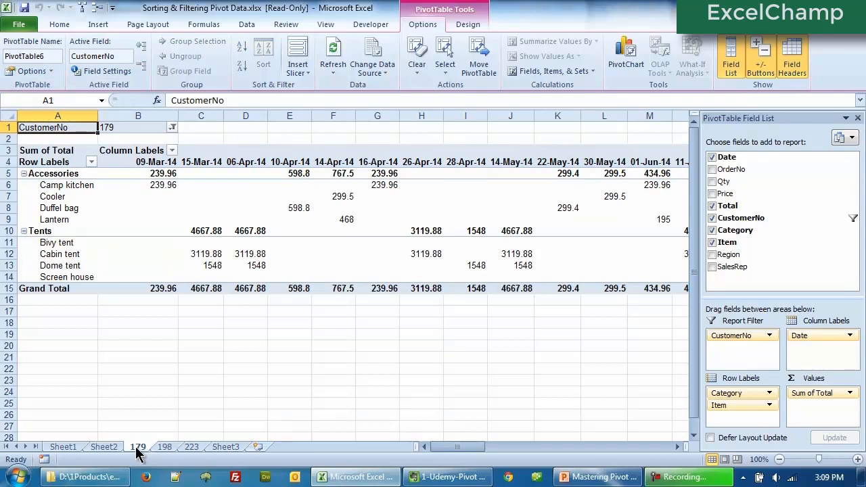
click(166, 449)
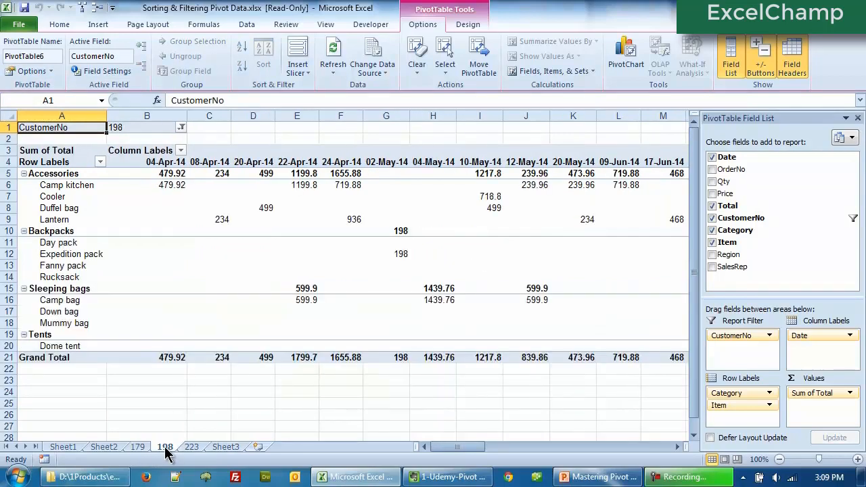
click(194, 451)
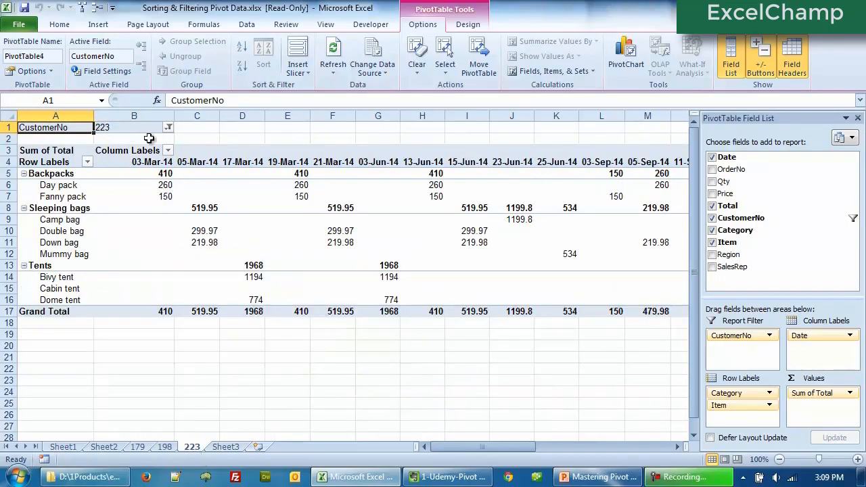